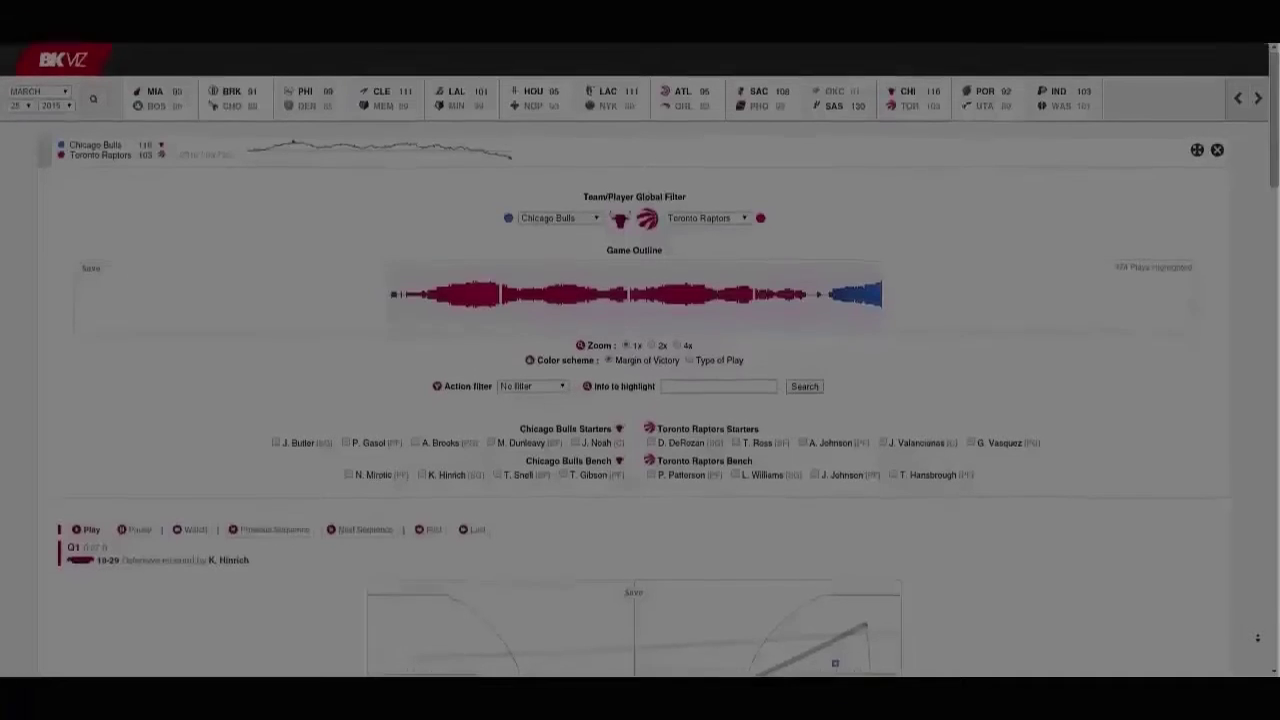
Preview the outline at 2x, coloured by type of play with M. Dunleavy highlighted, then restore margin colouring
scroll(1257, 640, "down", 3)
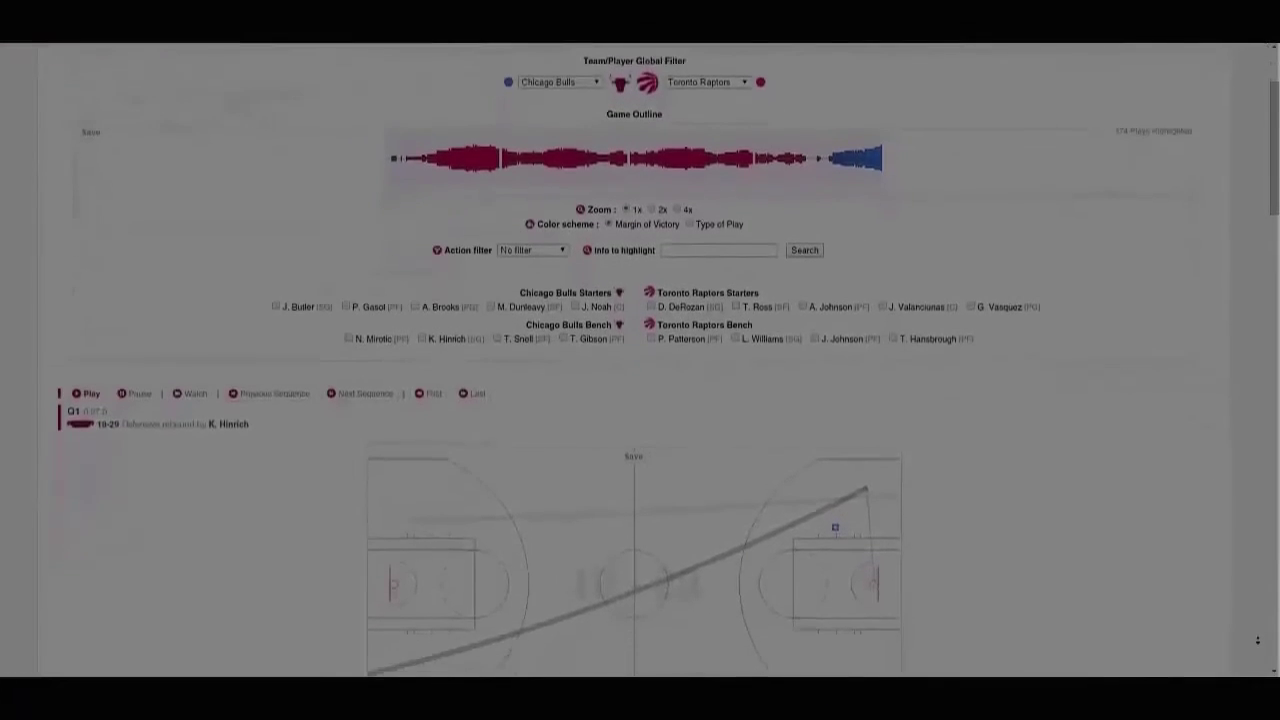
scroll(1257, 640, "down", 3)
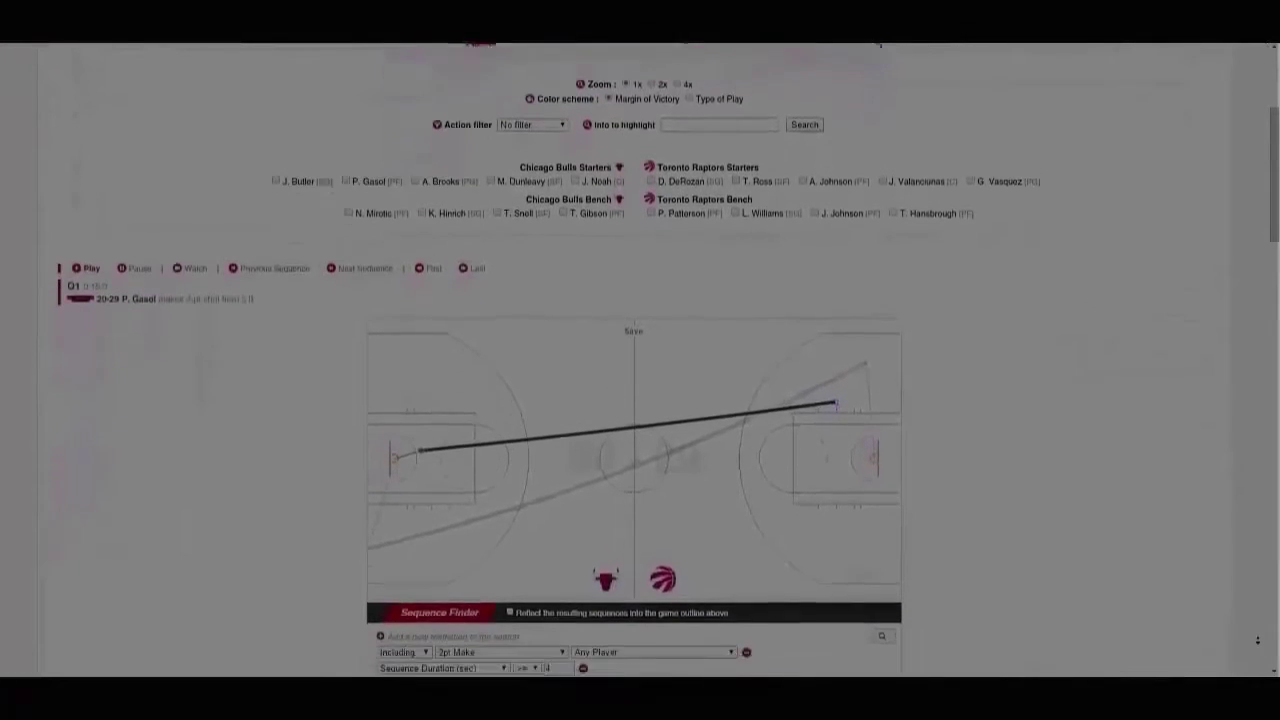
scroll(1257, 640, "down", 3)
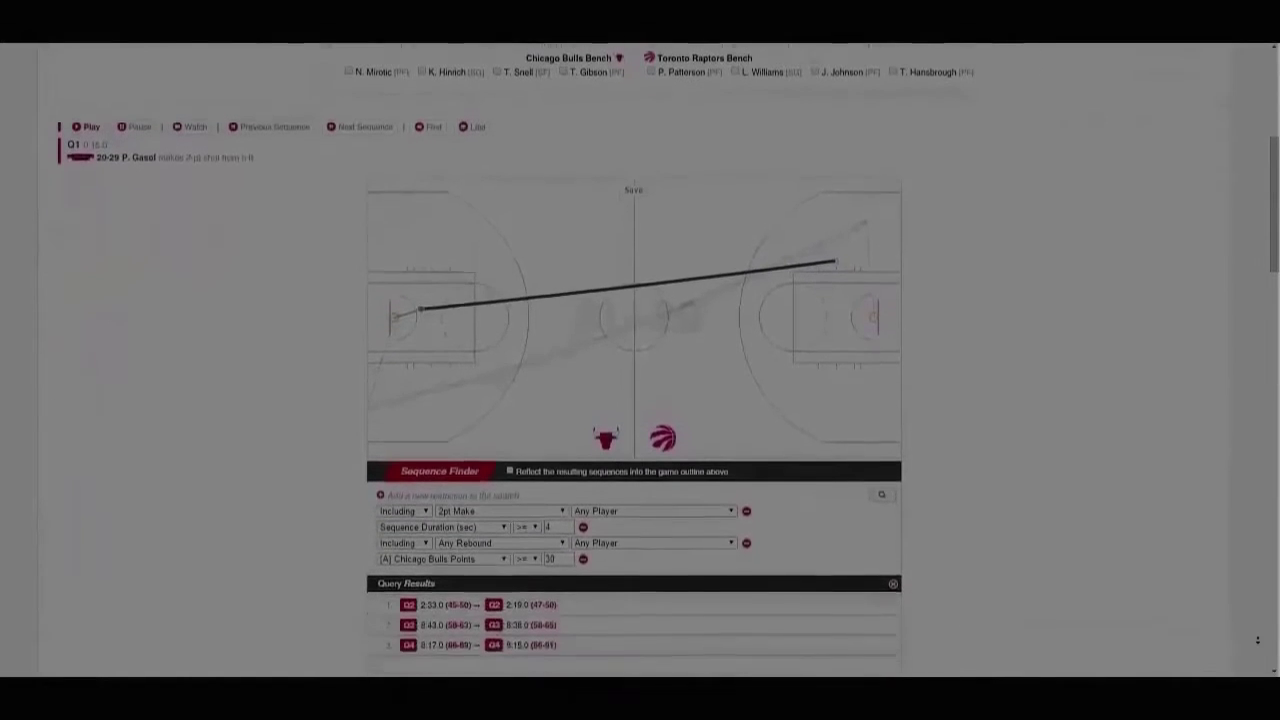
scroll(1257, 640, "down", 3)
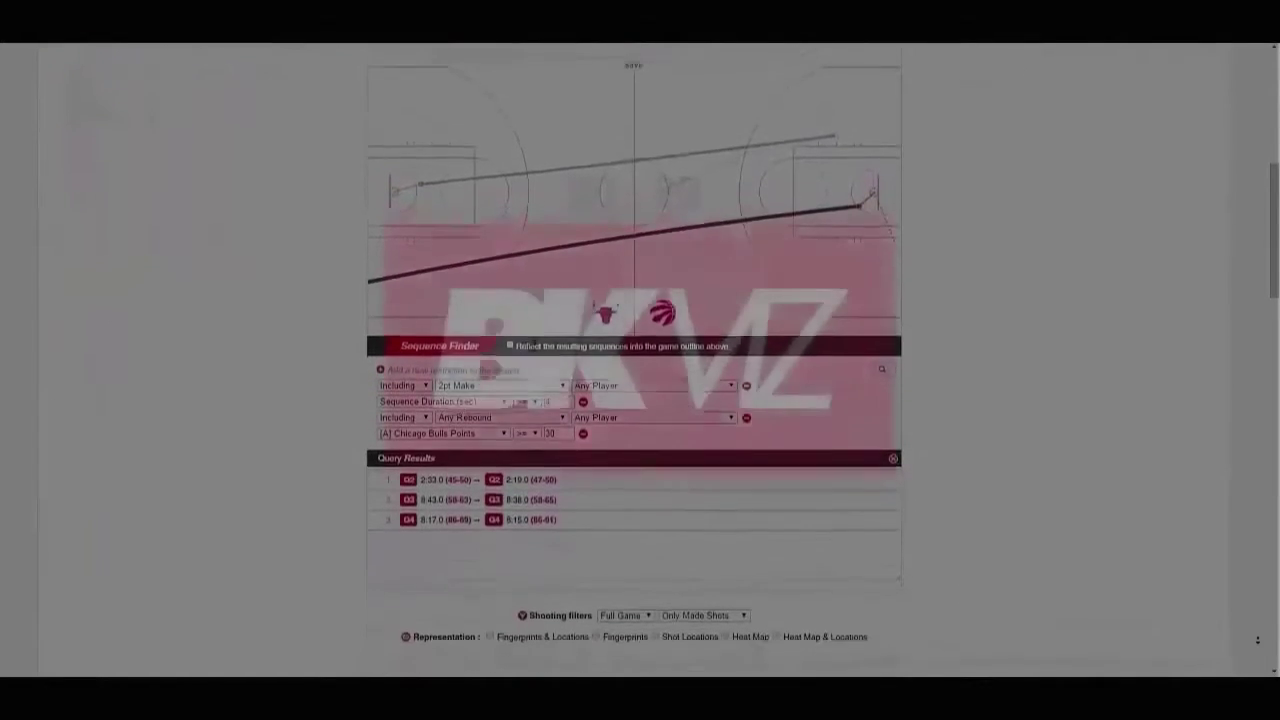
scroll(1257, 640, "down", 3)
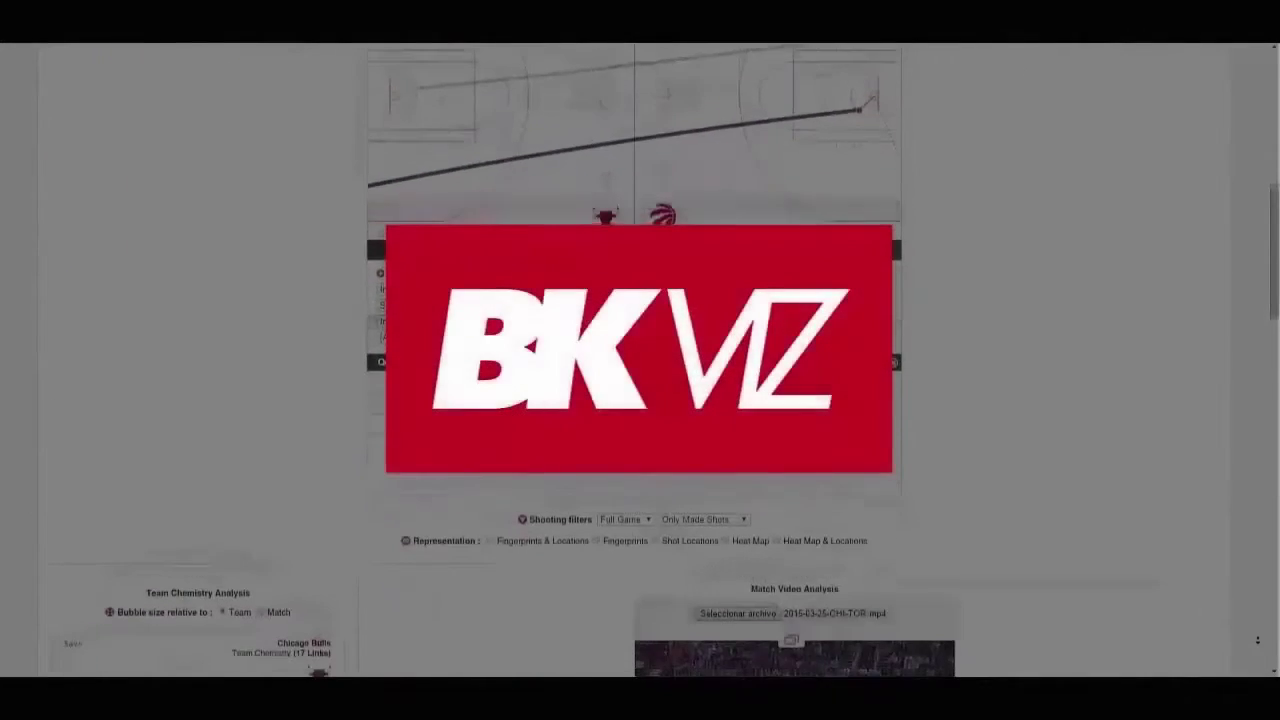
scroll(1257, 640, "down", 3)
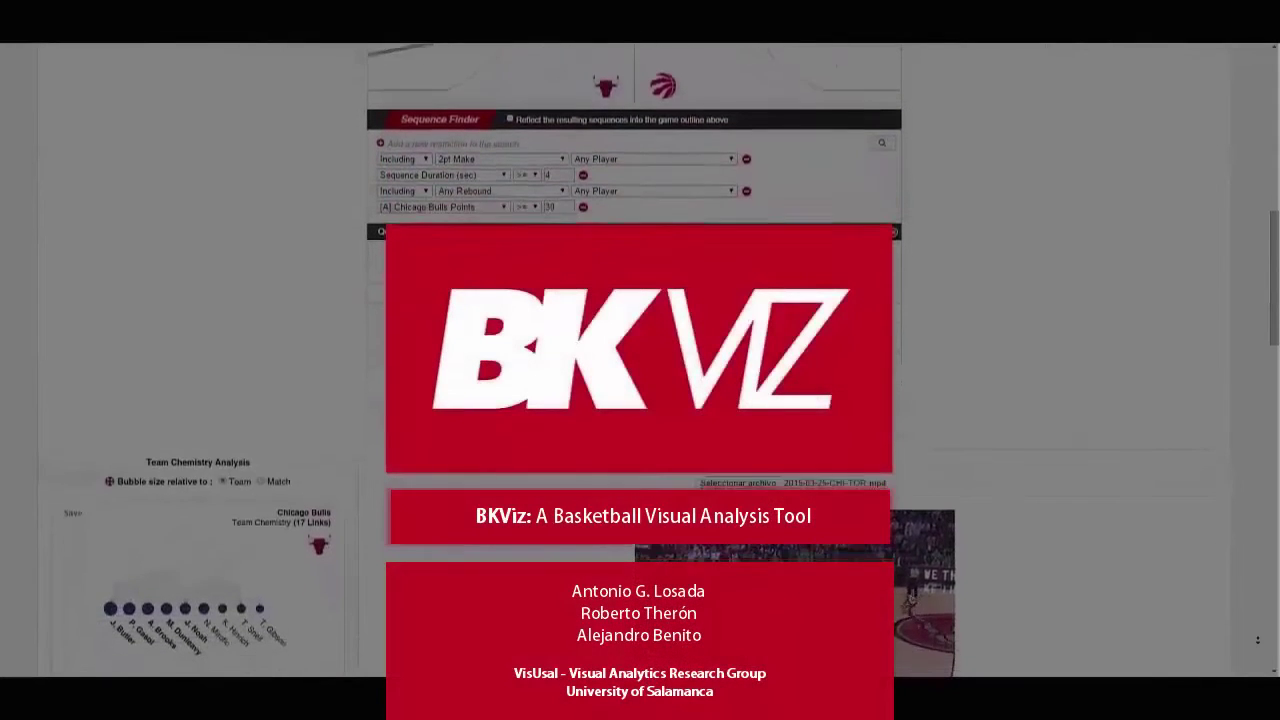
scroll(1257, 640, "down", 3)
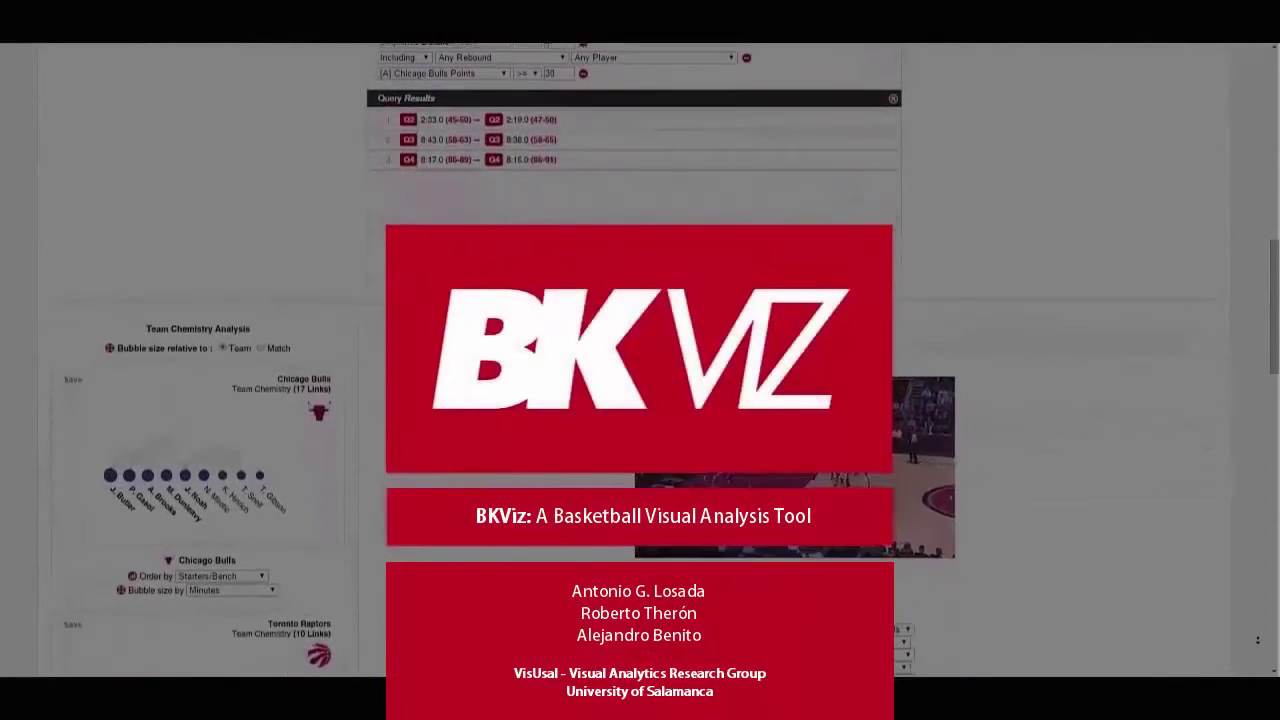
scroll(1257, 640, "down", 3)
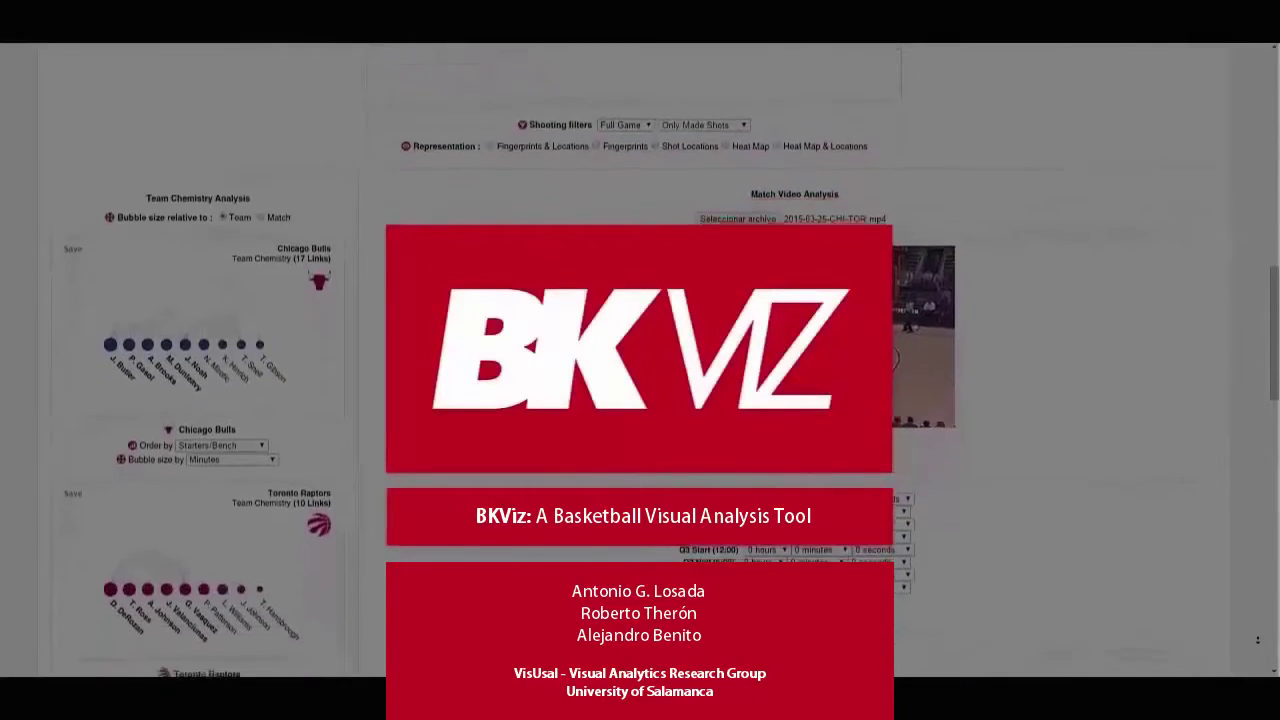
scroll(1257, 640, "down", 5)
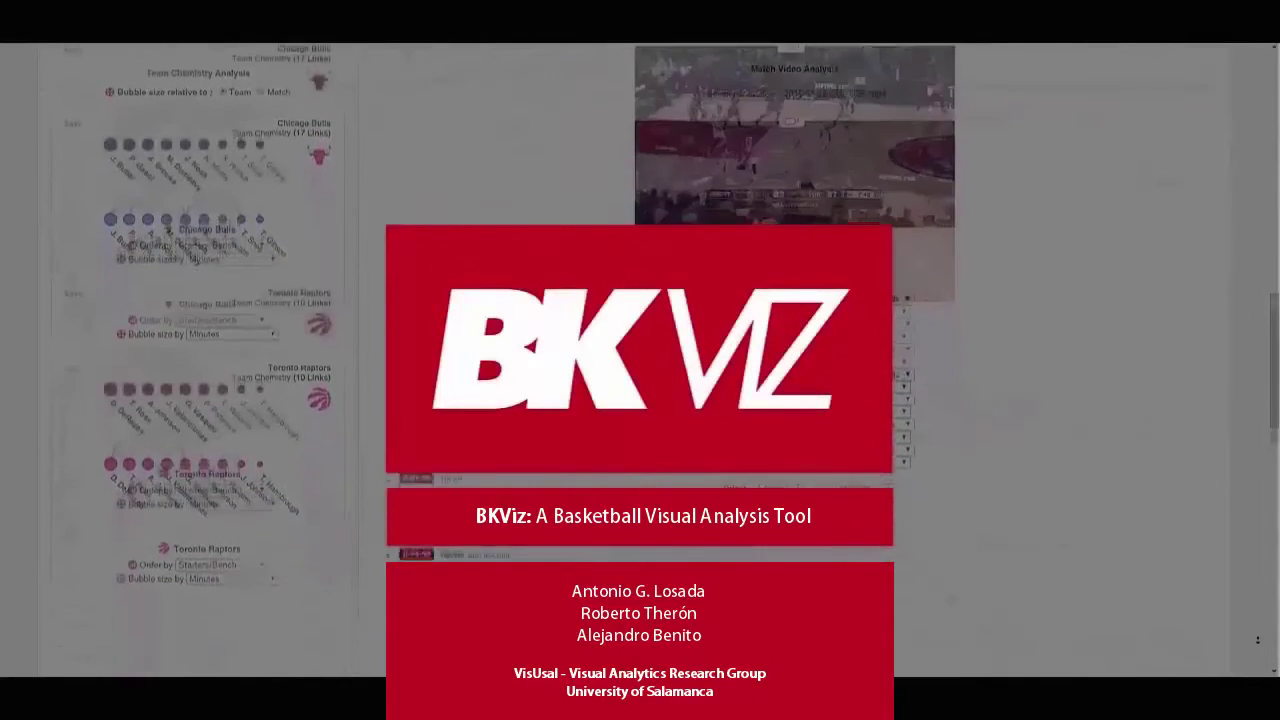
scroll(1257, 640, "down", 4)
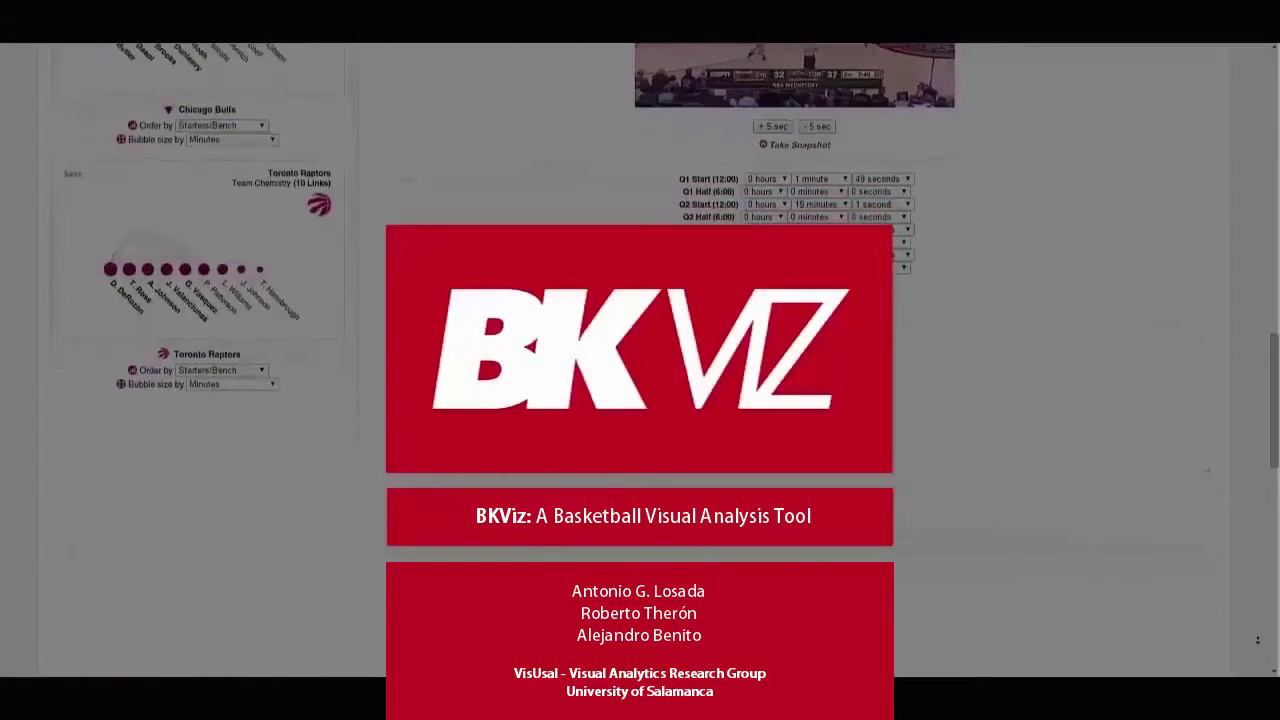
scroll(1257, 640, "down", 4)
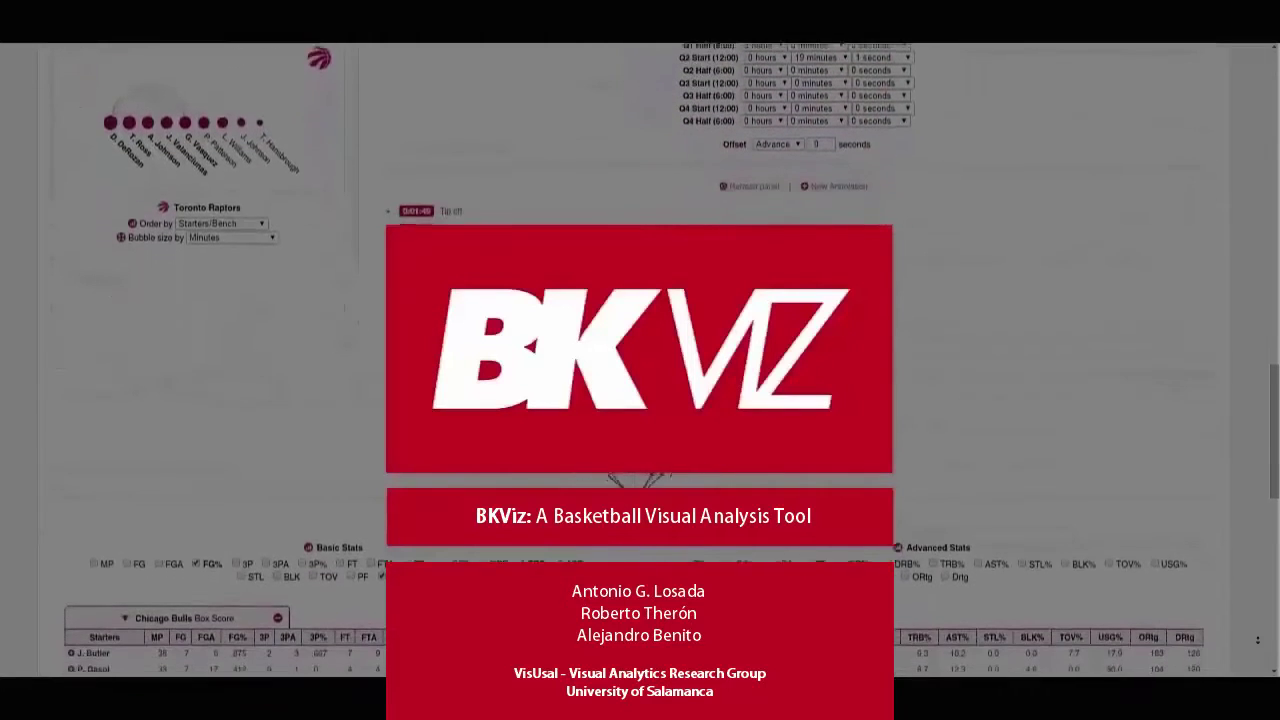
scroll(1257, 640, "down", 4)
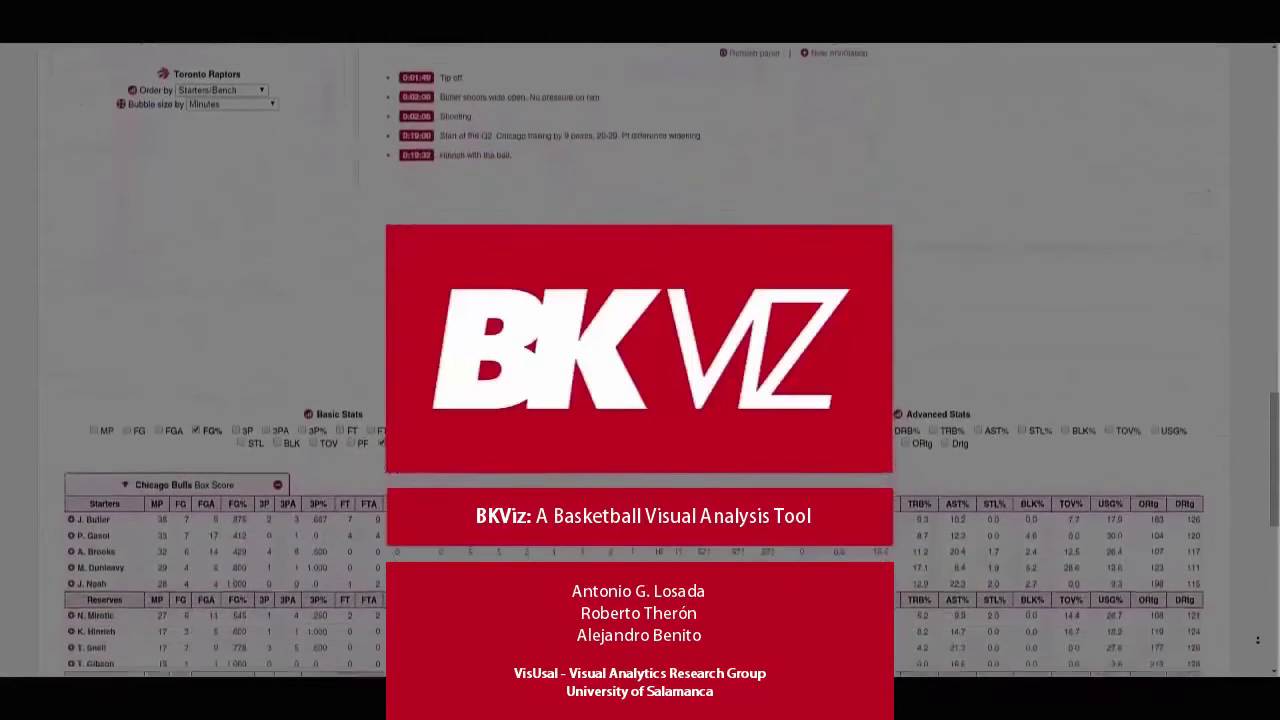
scroll(1257, 640, "down", 4)
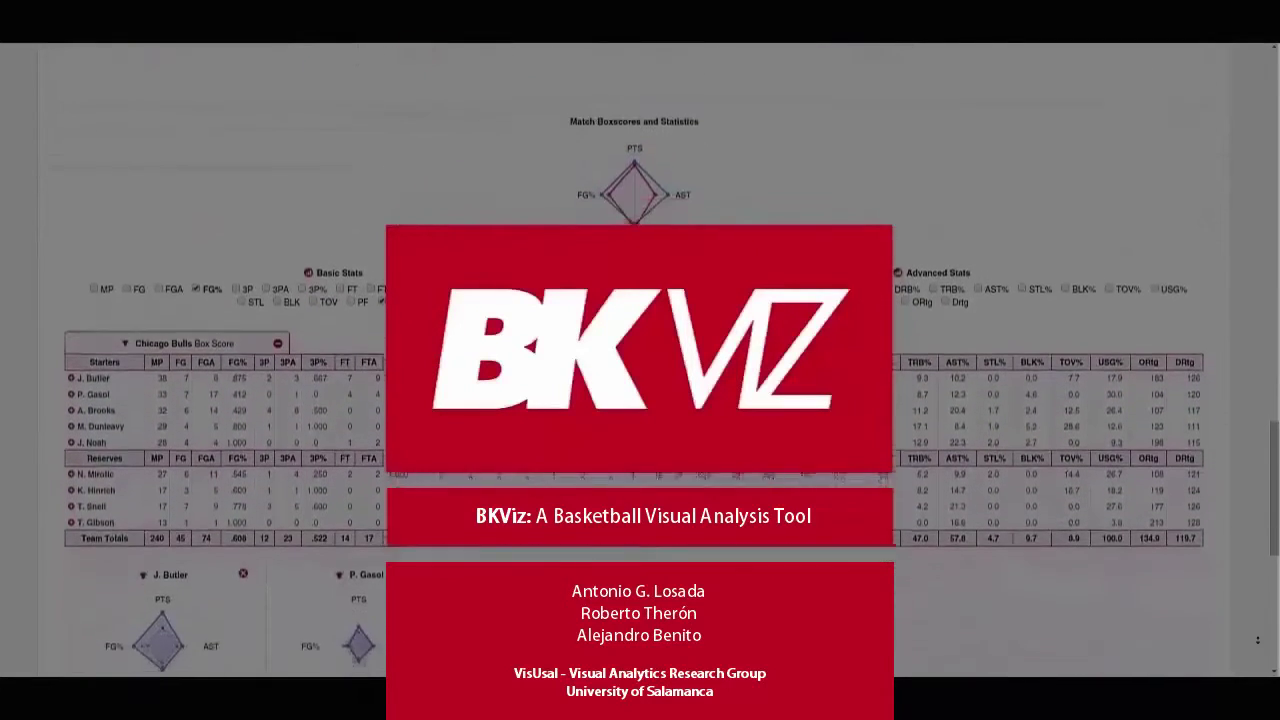
scroll(1257, 640, "down", 4)
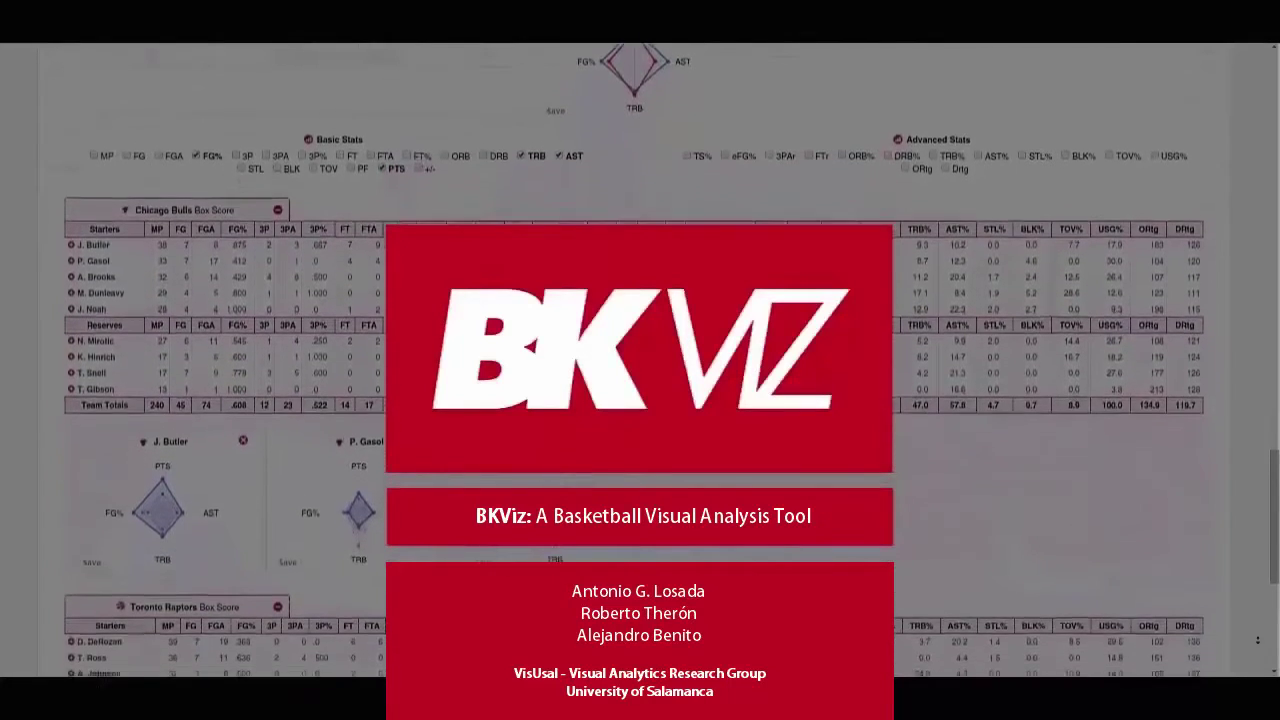
scroll(1257, 640, "down", 4)
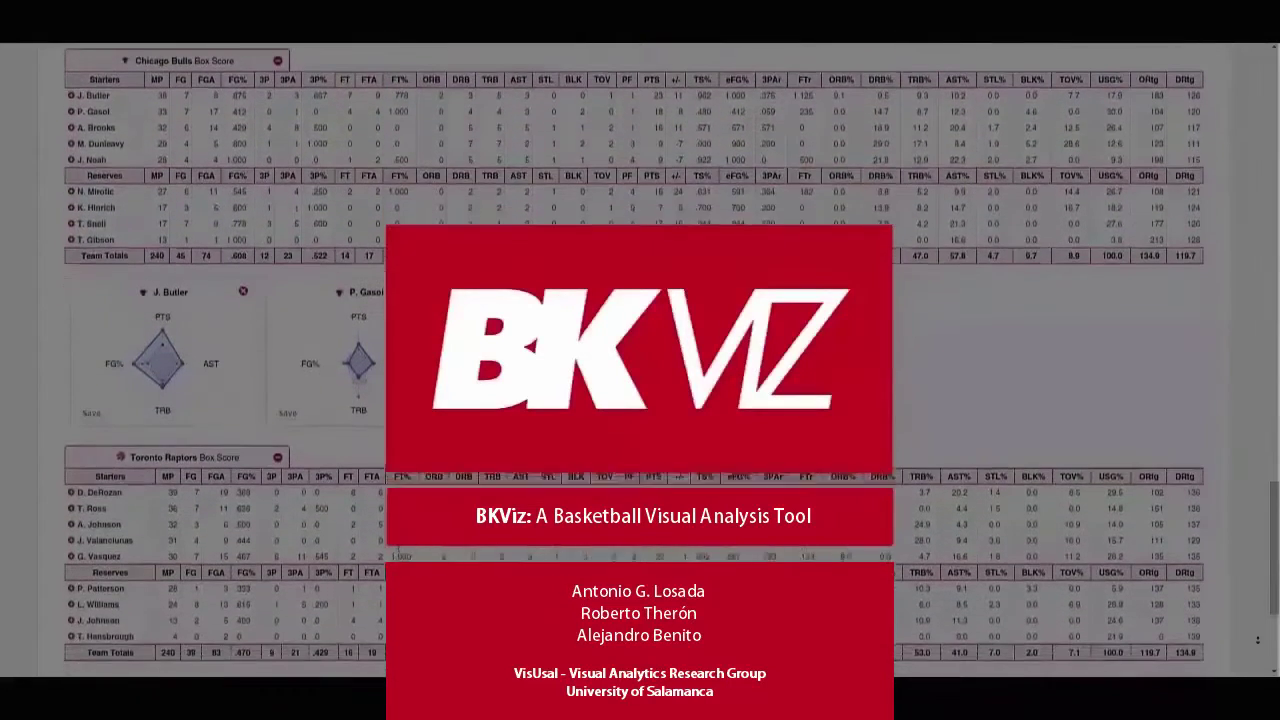
scroll(1257, 640, "down", 4)
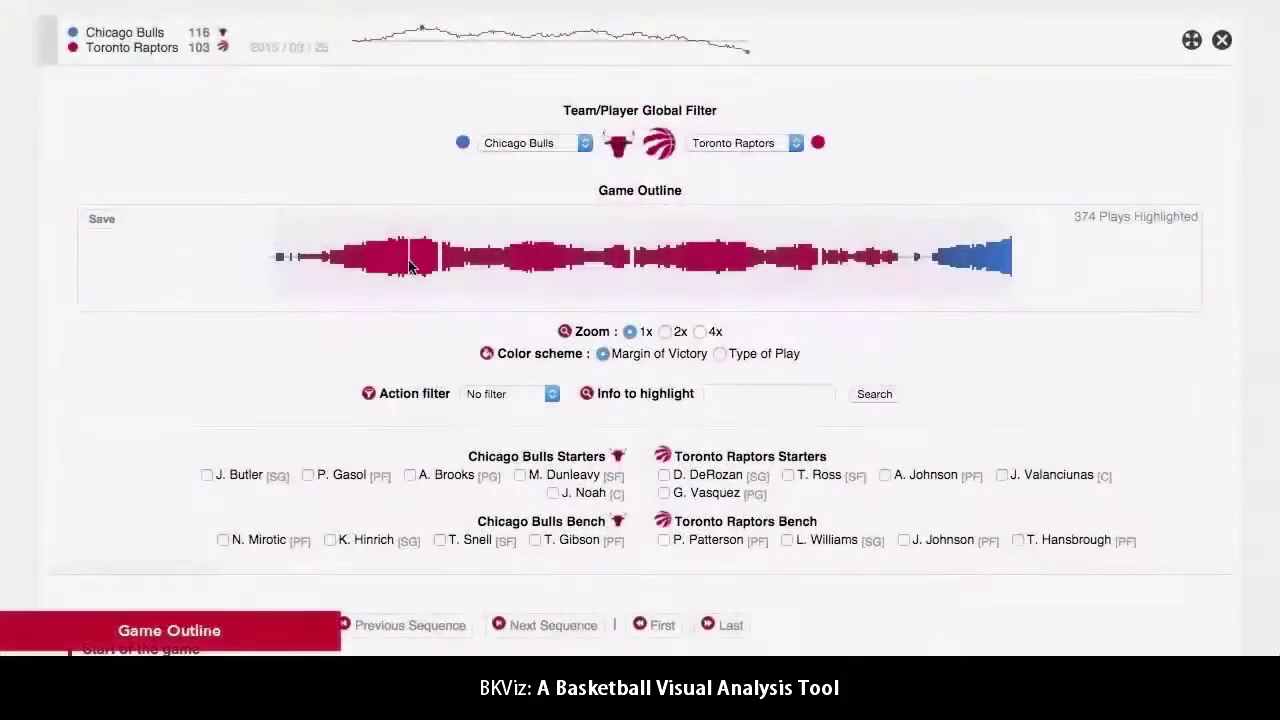
mouse_move(409, 265)
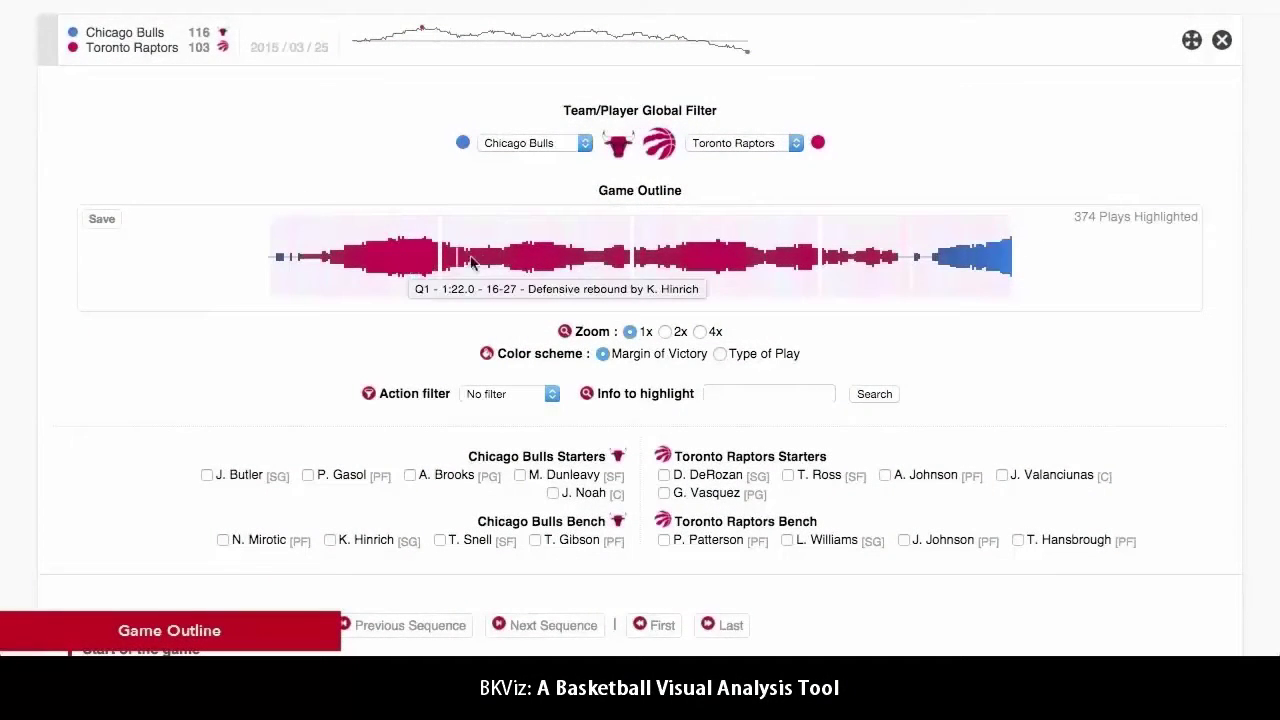
left_click(666, 333)
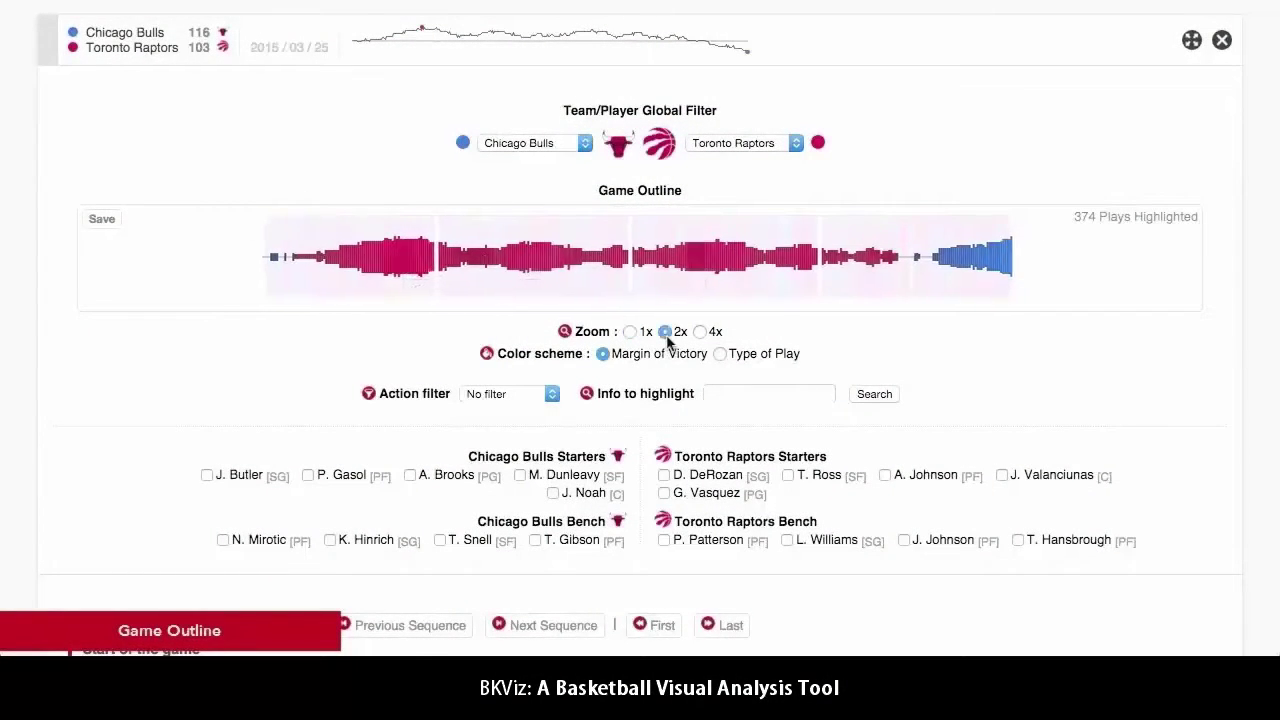
left_click(719, 355)
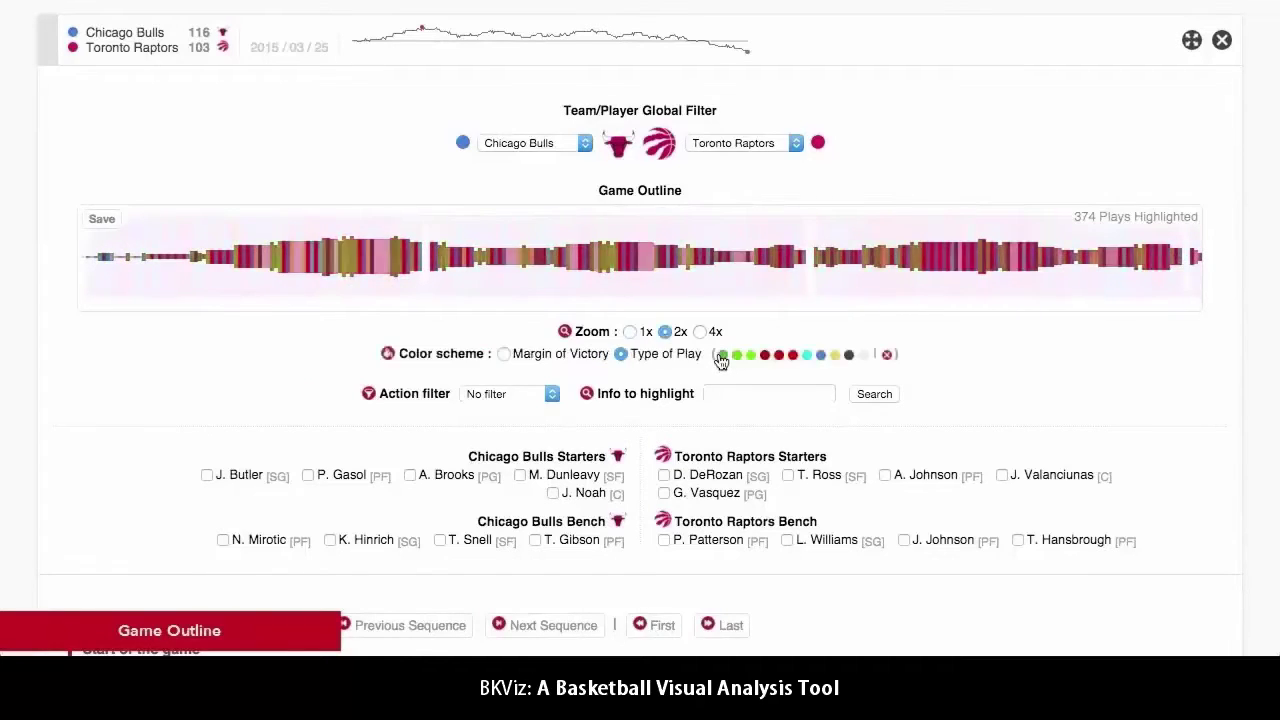
left_click(517, 477)
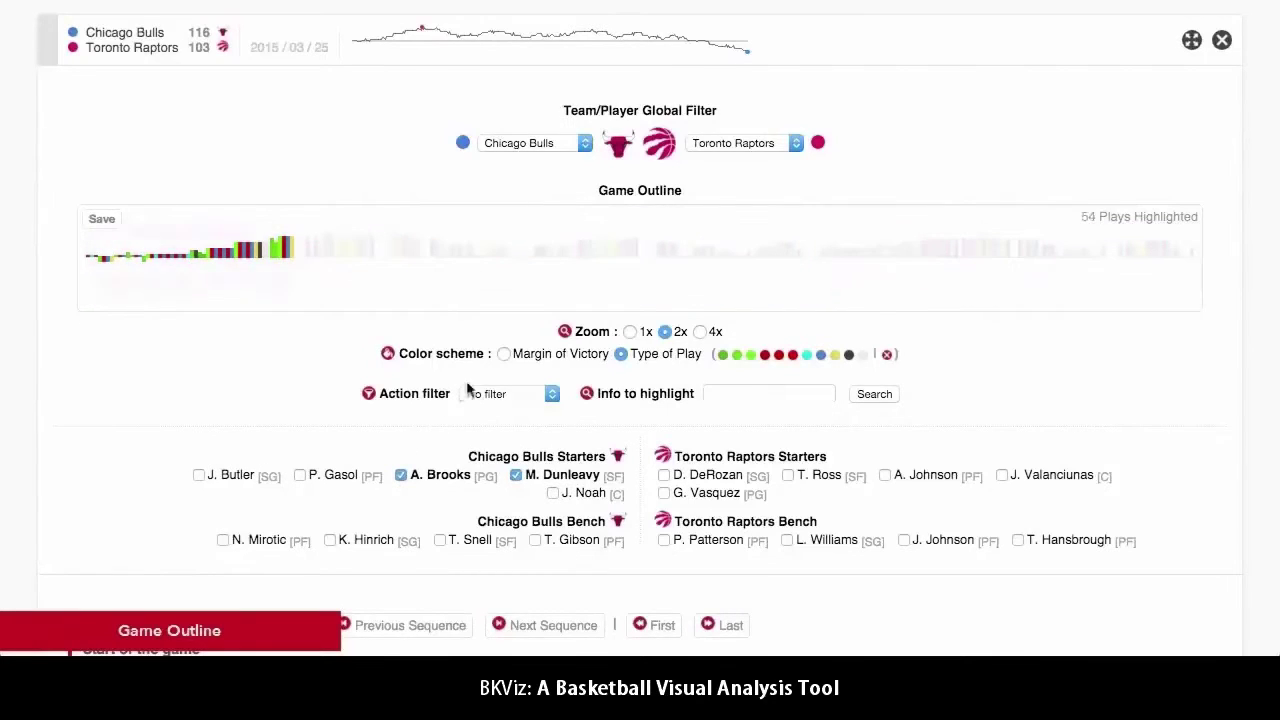
left_click(506, 354)
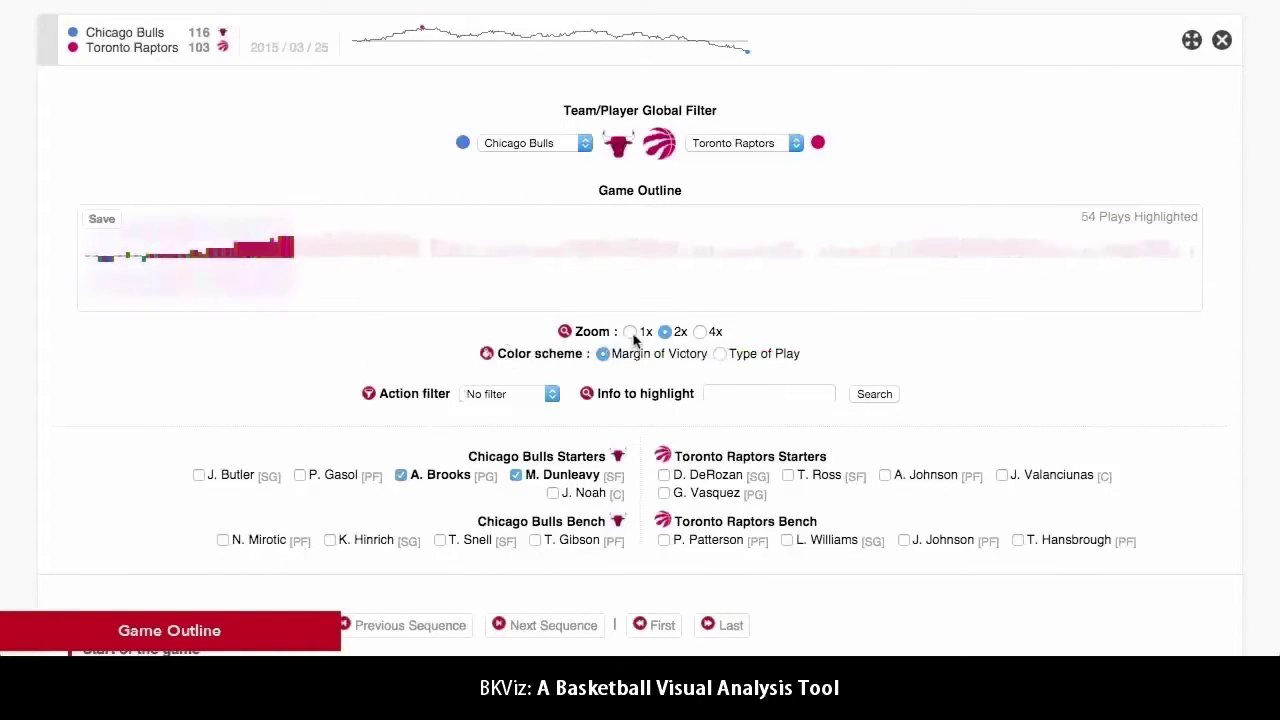
Filter the Bulls to M. Dunleavy and set the action filter to Any Miss
left_click(560, 145)
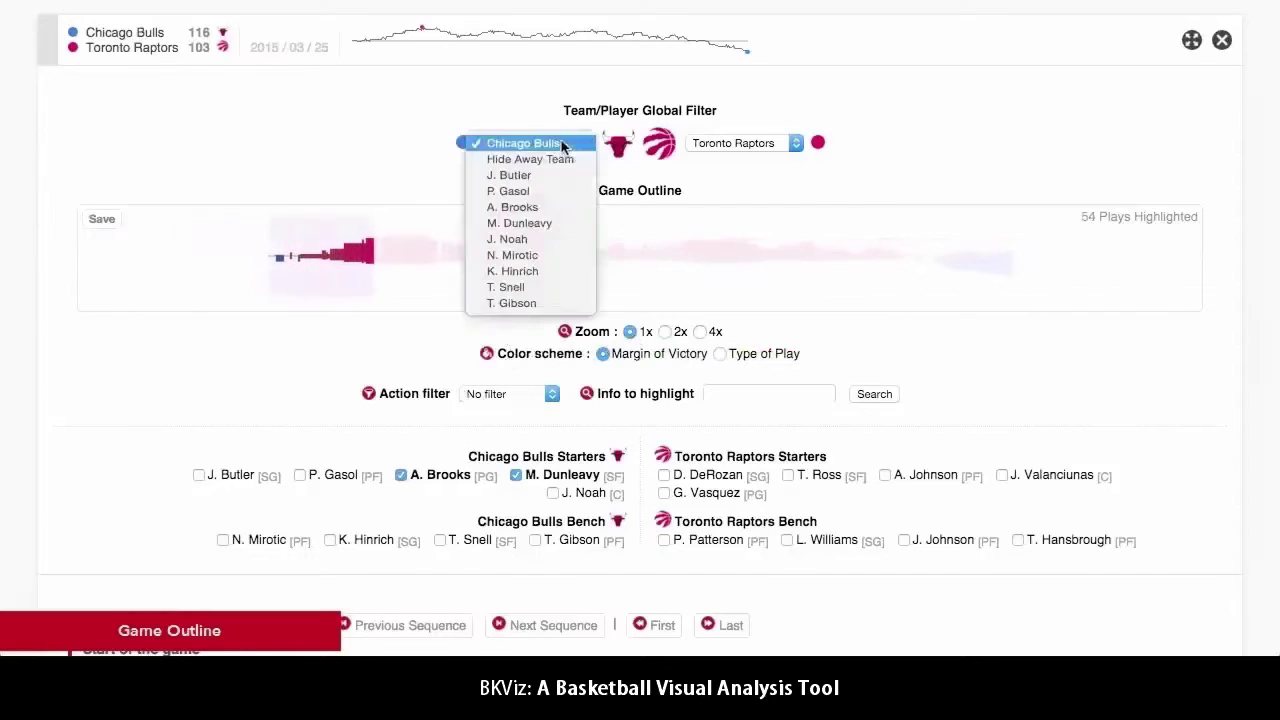
left_click(540, 223)
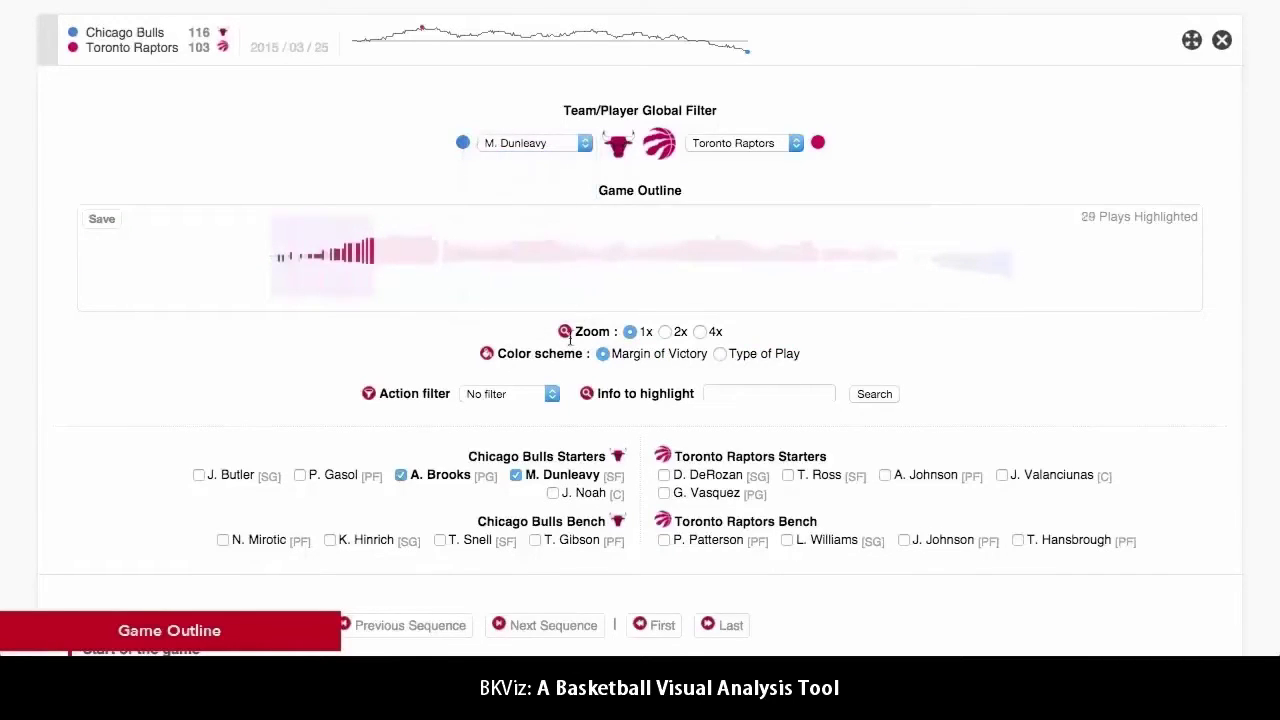
left_click(536, 395)
left_click(517, 427)
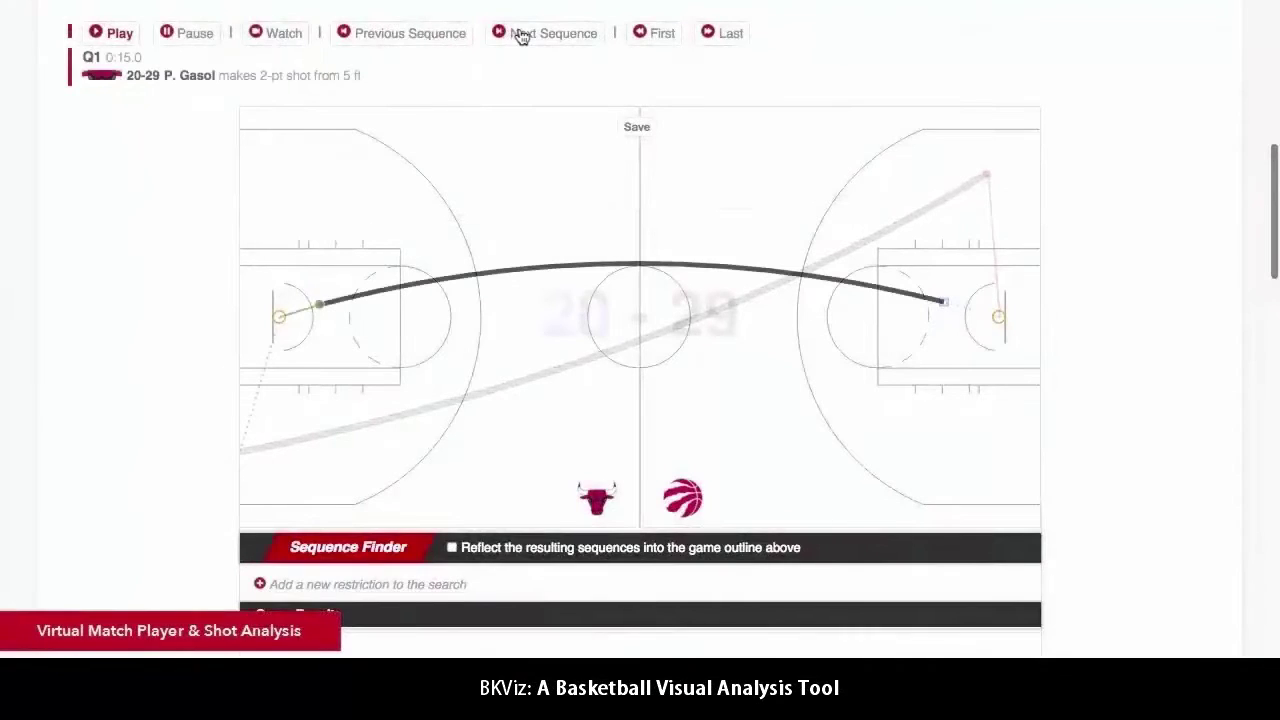
Advance to the next sequence, then add J. Butler and shot-distance restrictions to the search
left_click(545, 38)
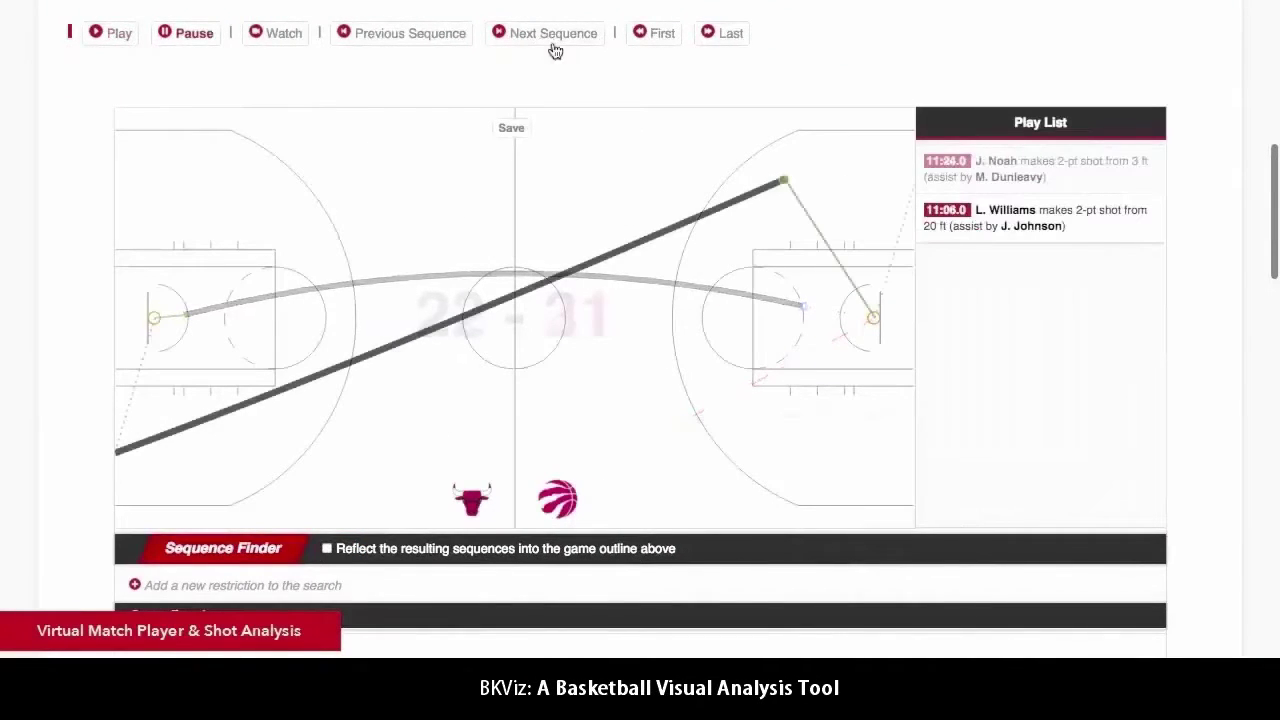
scroll(654, 209, "down", 5)
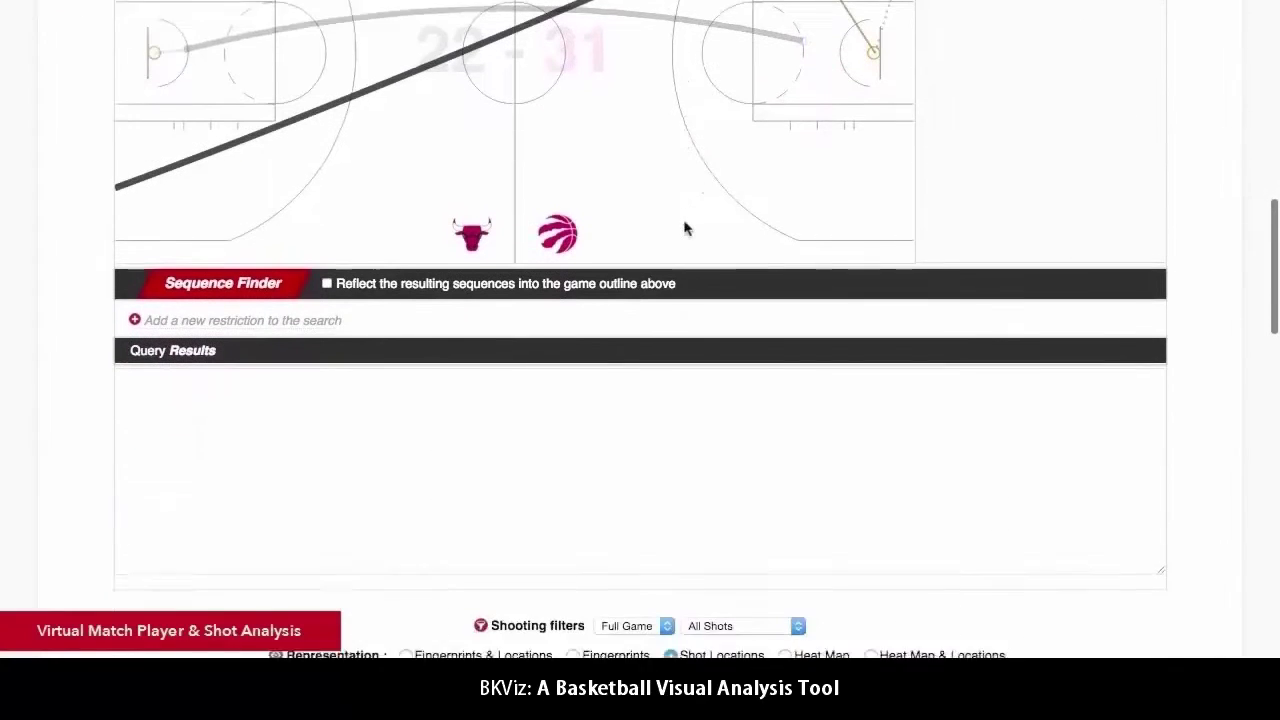
scroll(685, 229, "down", 2)
left_click(335, 232)
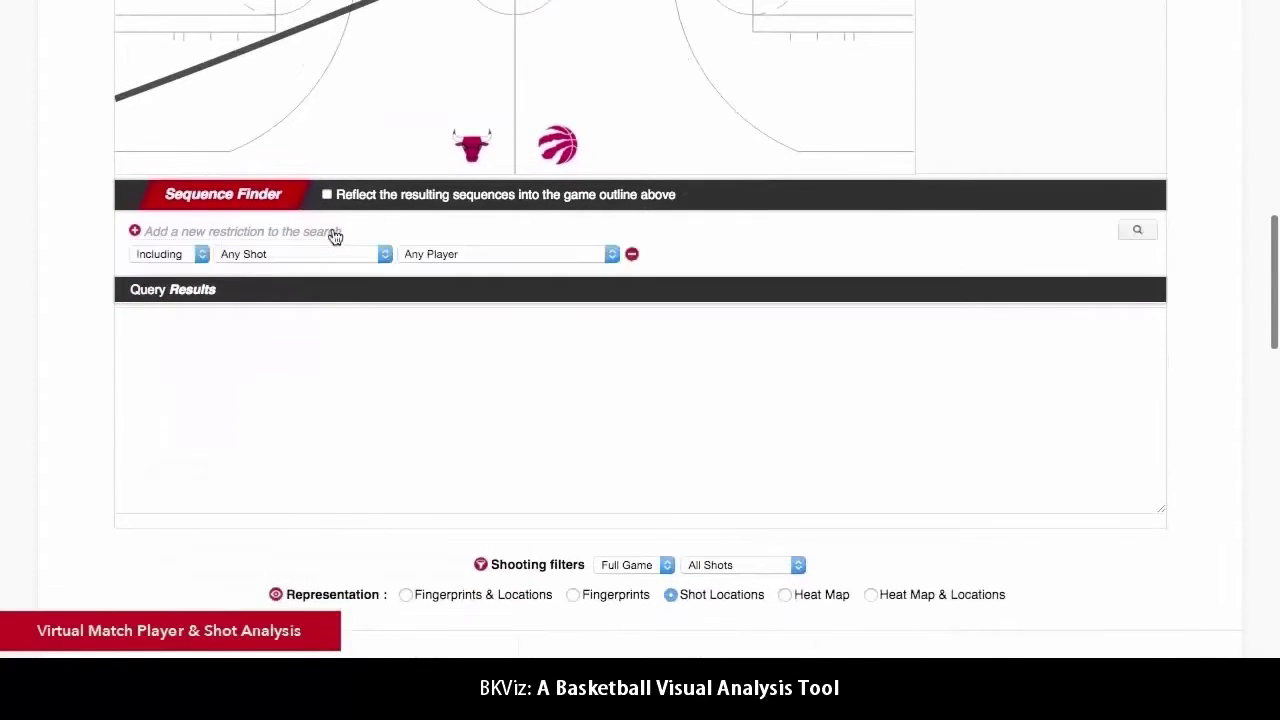
left_click(440, 254)
left_click(460, 277)
left_click(326, 234)
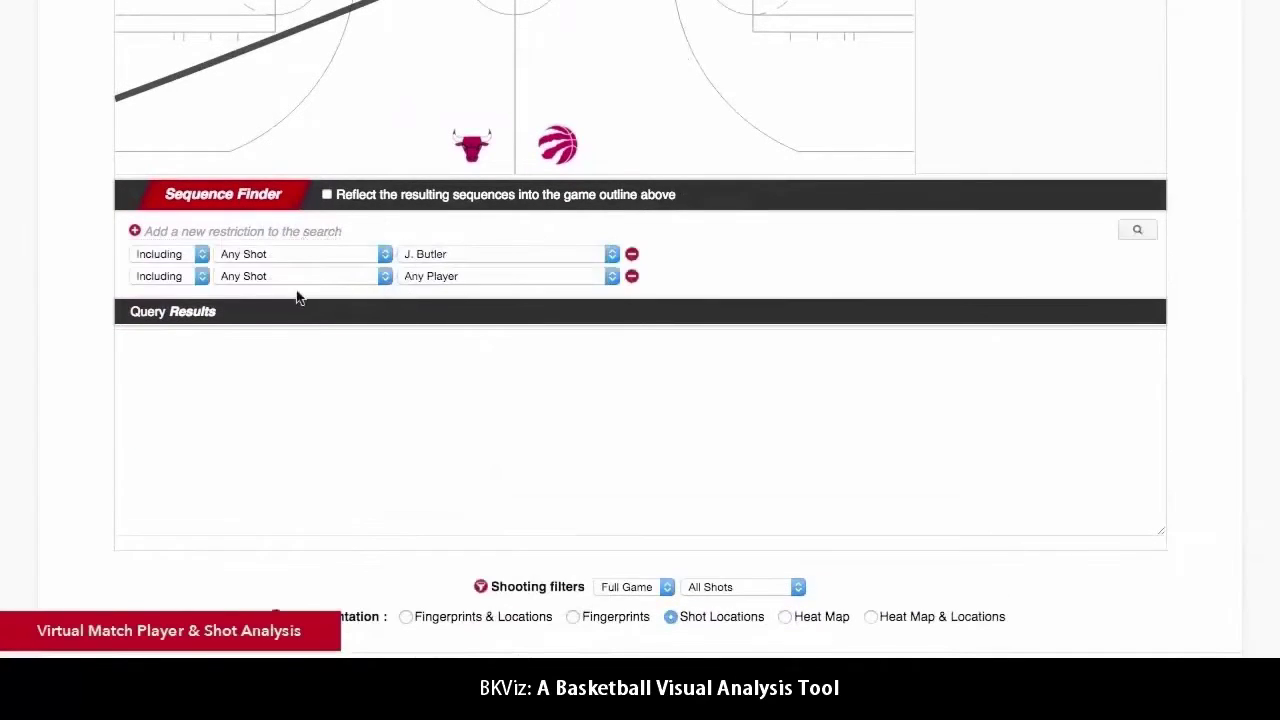
left_click(300, 277)
left_click(290, 467)
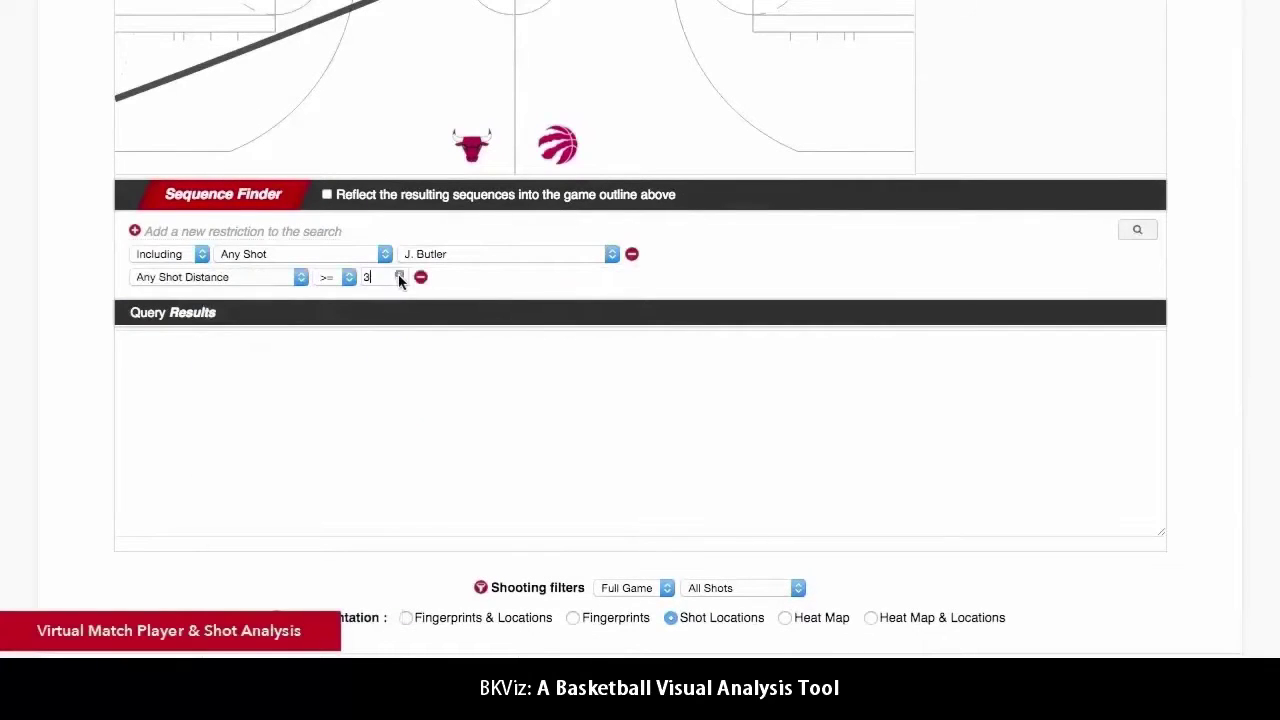
Require the Chicago Bulls to be leading and show the Q4 1:59.0 result in the player
left_click(290, 234)
left_click(290, 299)
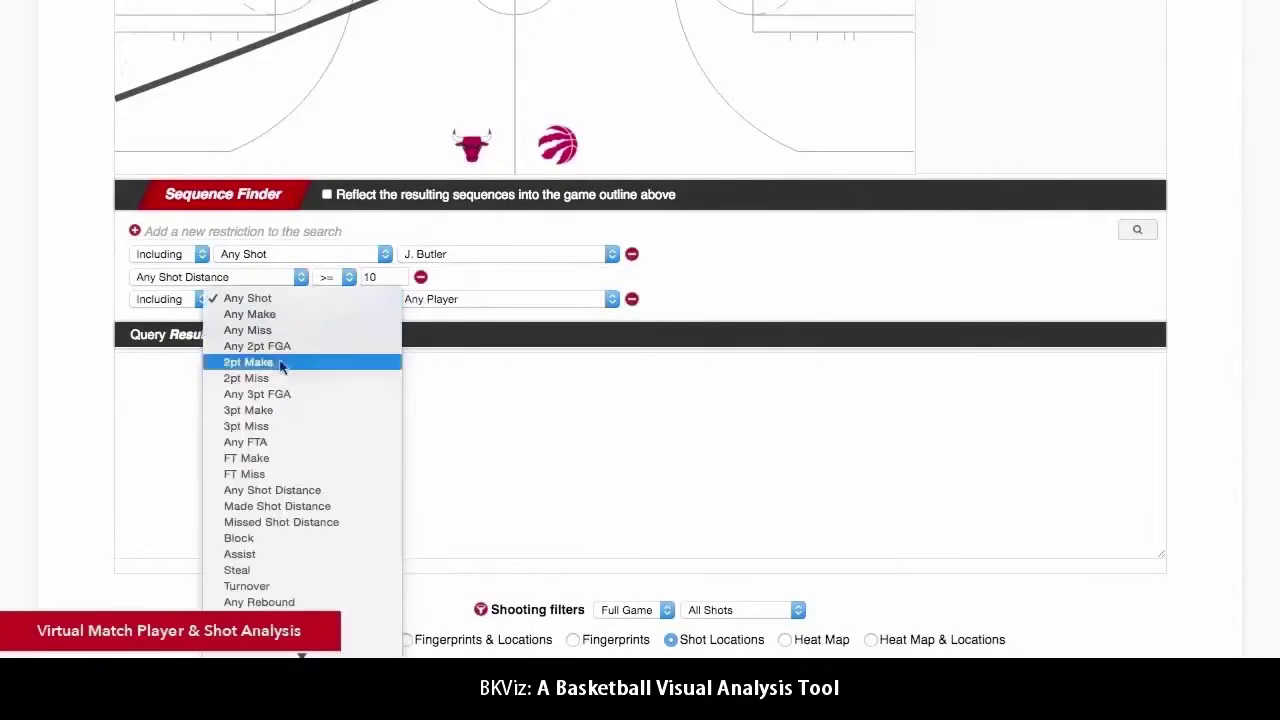
scroll(306, 430, "down", 4)
left_click(306, 548)
left_click(457, 299)
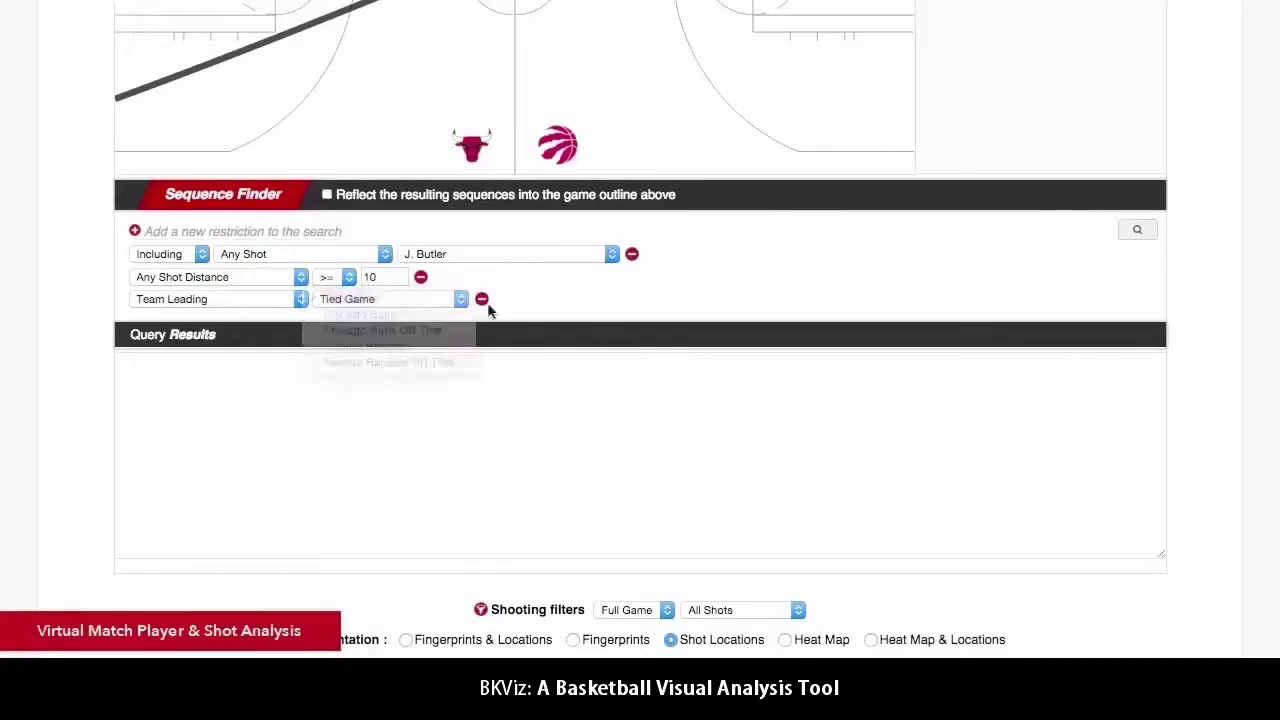
left_click(370, 330)
left_click(1137, 230)
left_click(764, 368)
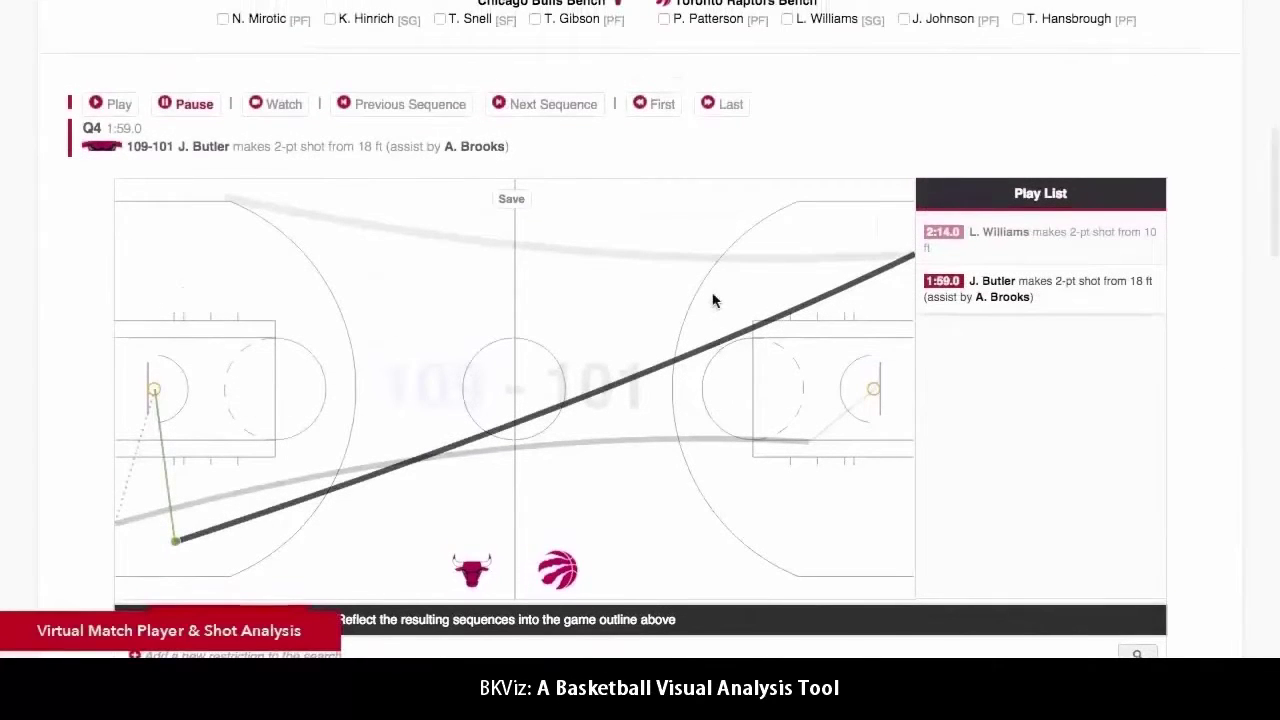
scroll(464, 492, "down", 5)
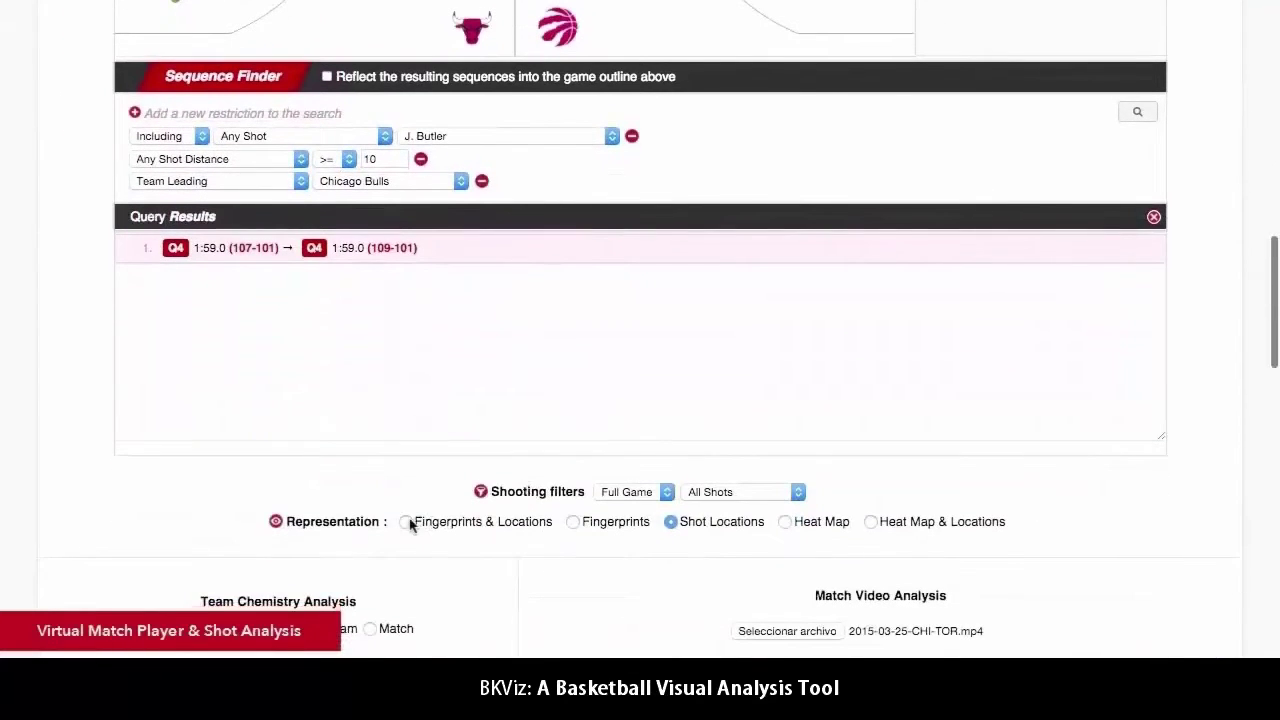
Try the Fingerprints and Shot Locations representations, then display the shot chart as a Heat Map
left_click(573, 521)
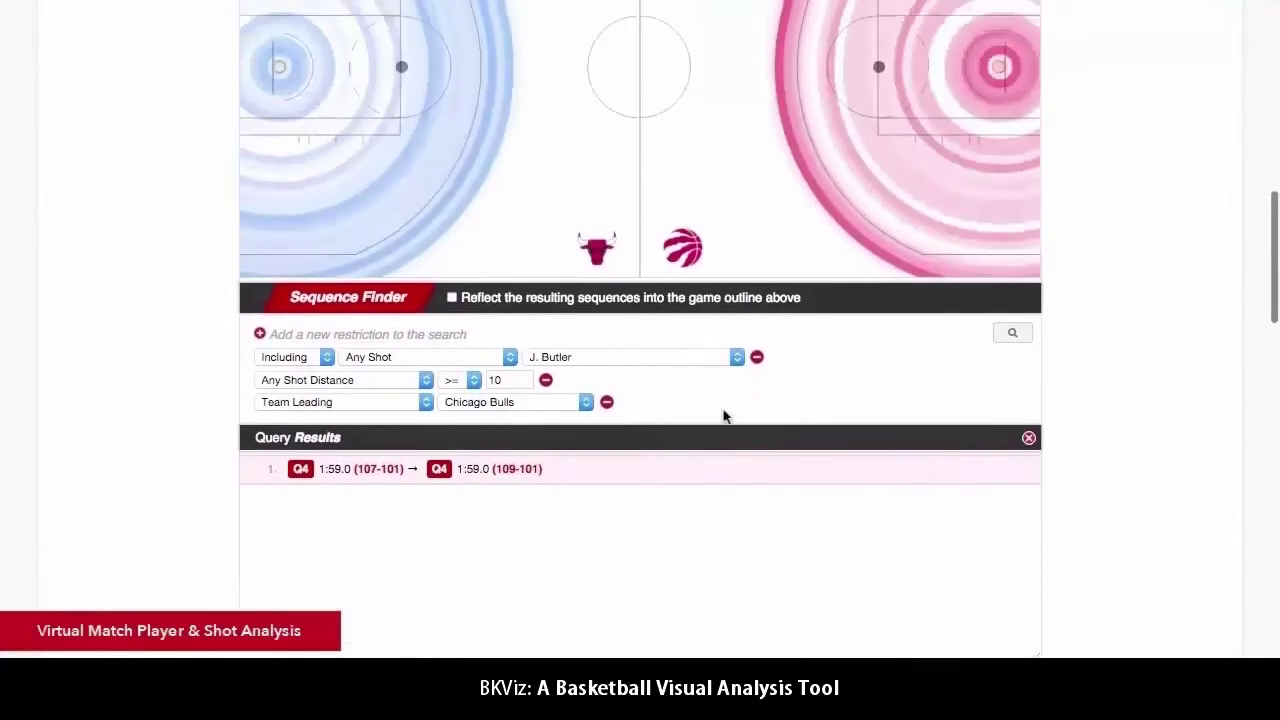
scroll(743, 345, "down", 4)
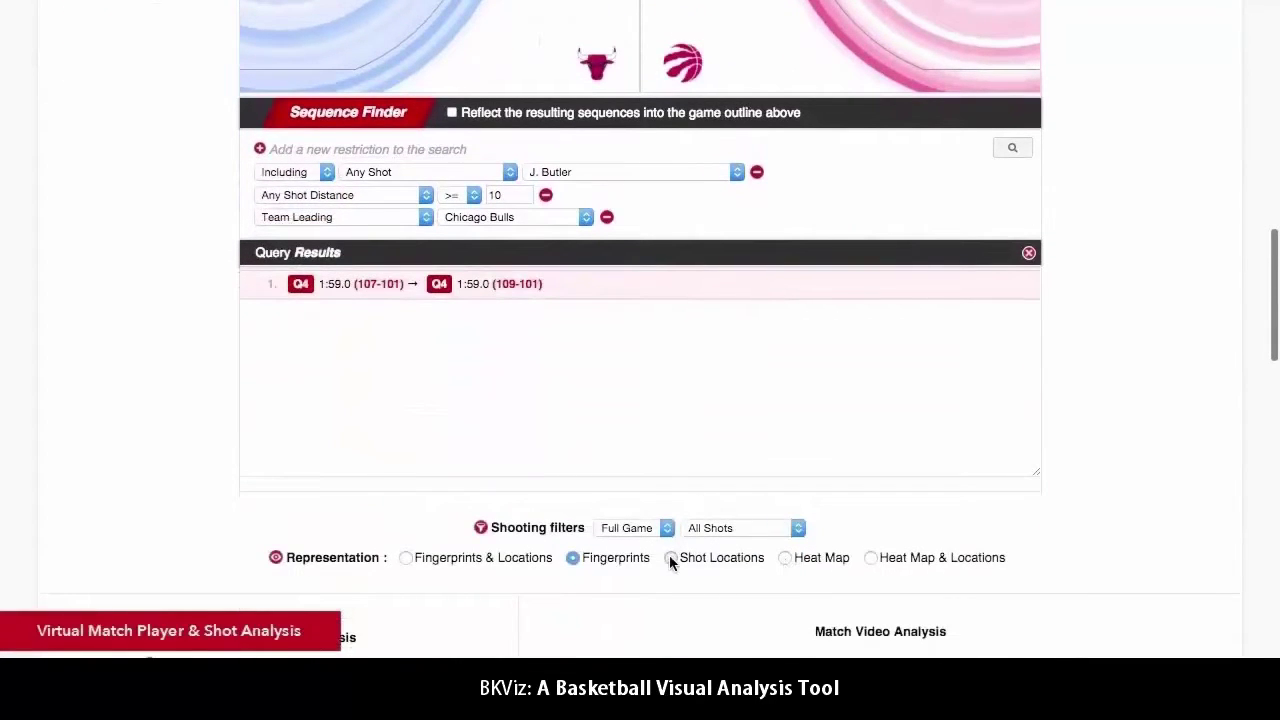
left_click(670, 557)
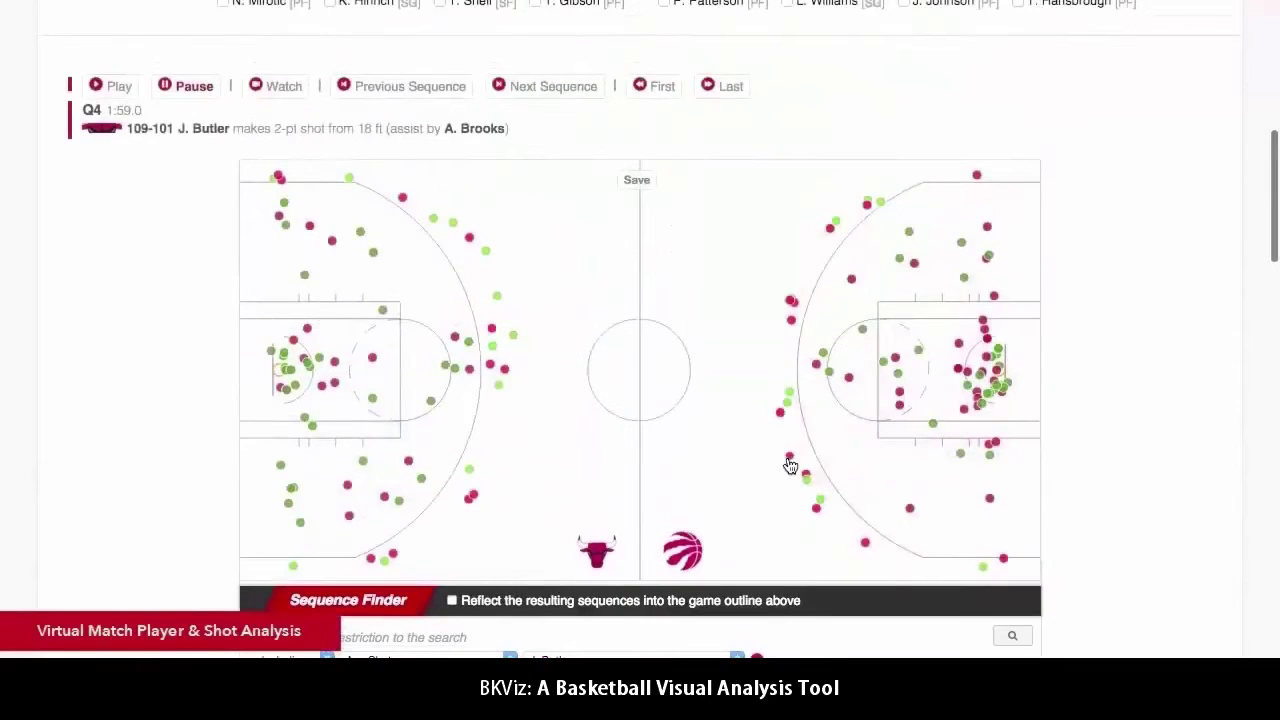
mouse_move(790, 466)
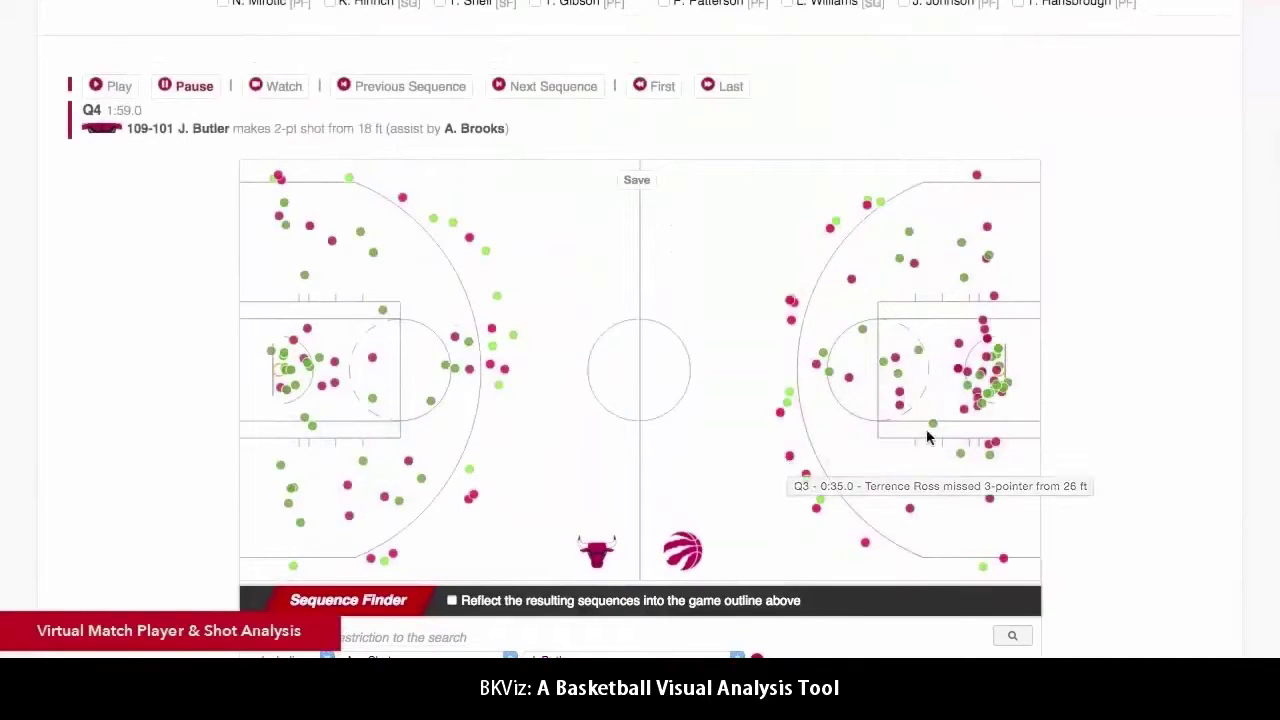
mouse_move(940, 433)
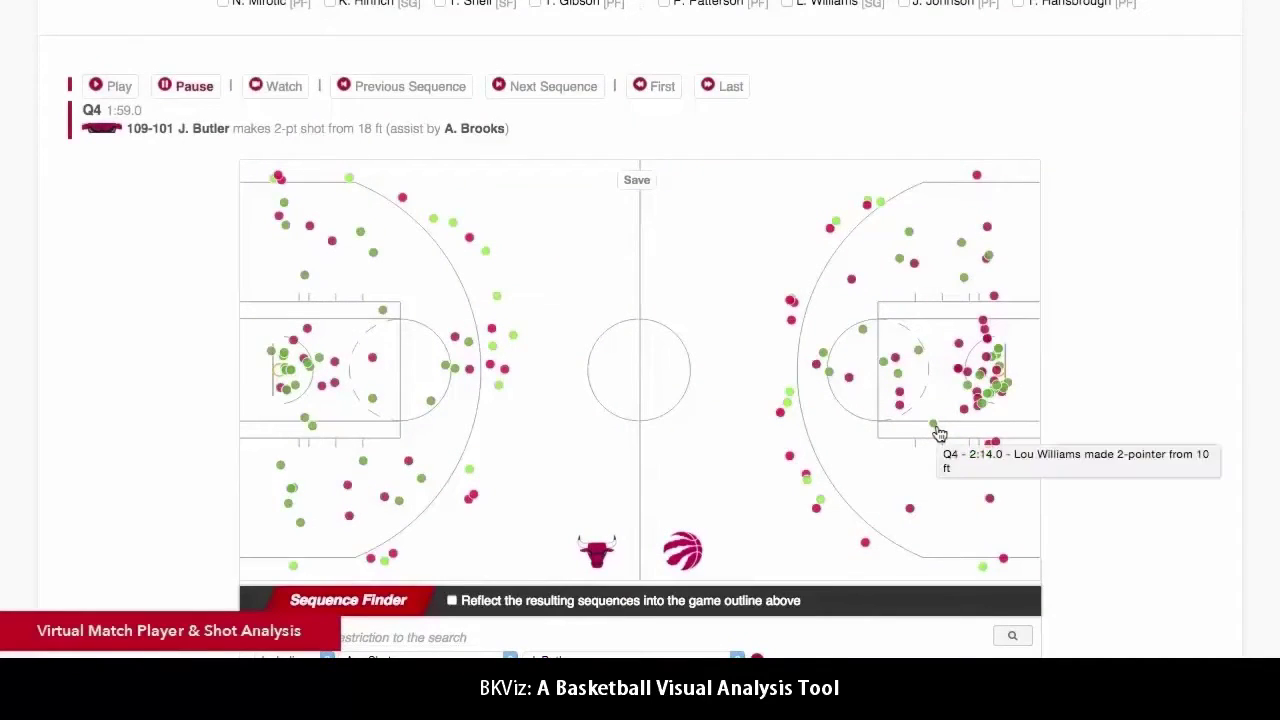
scroll(940, 433, "down", 5)
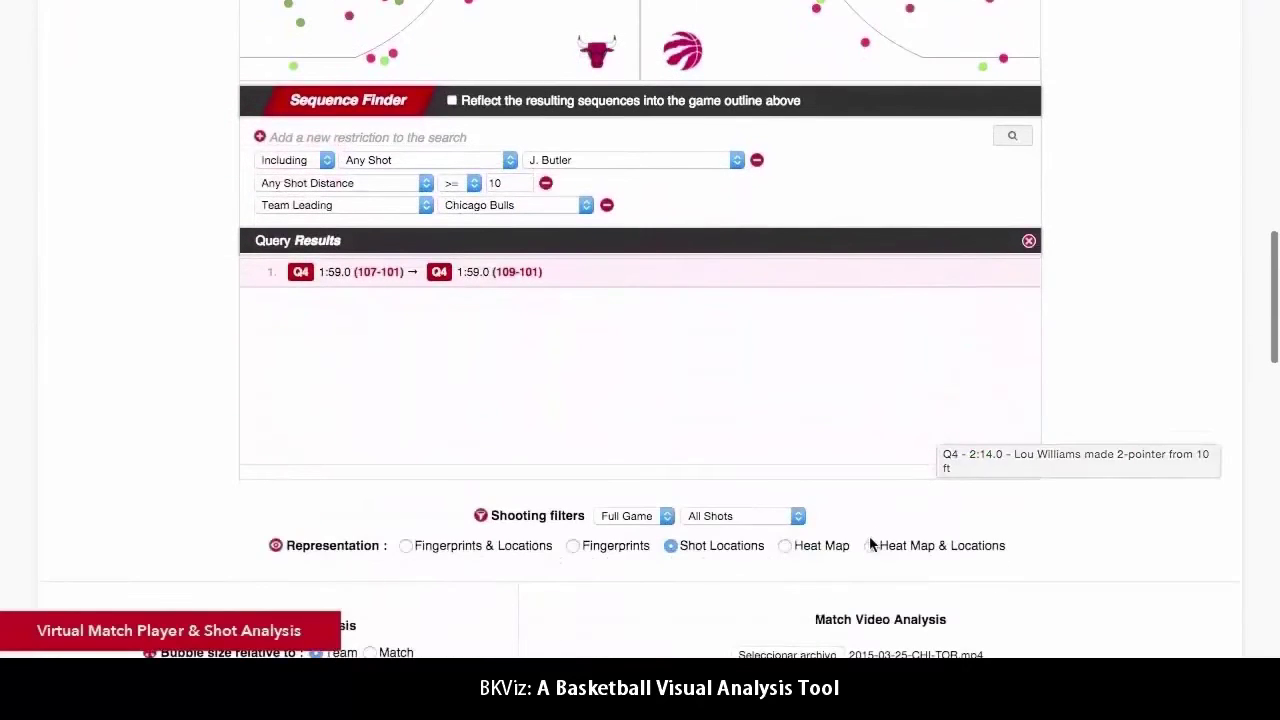
left_click(785, 546)
scroll(880, 505, "up", 3)
scroll(880, 508, "up", 3)
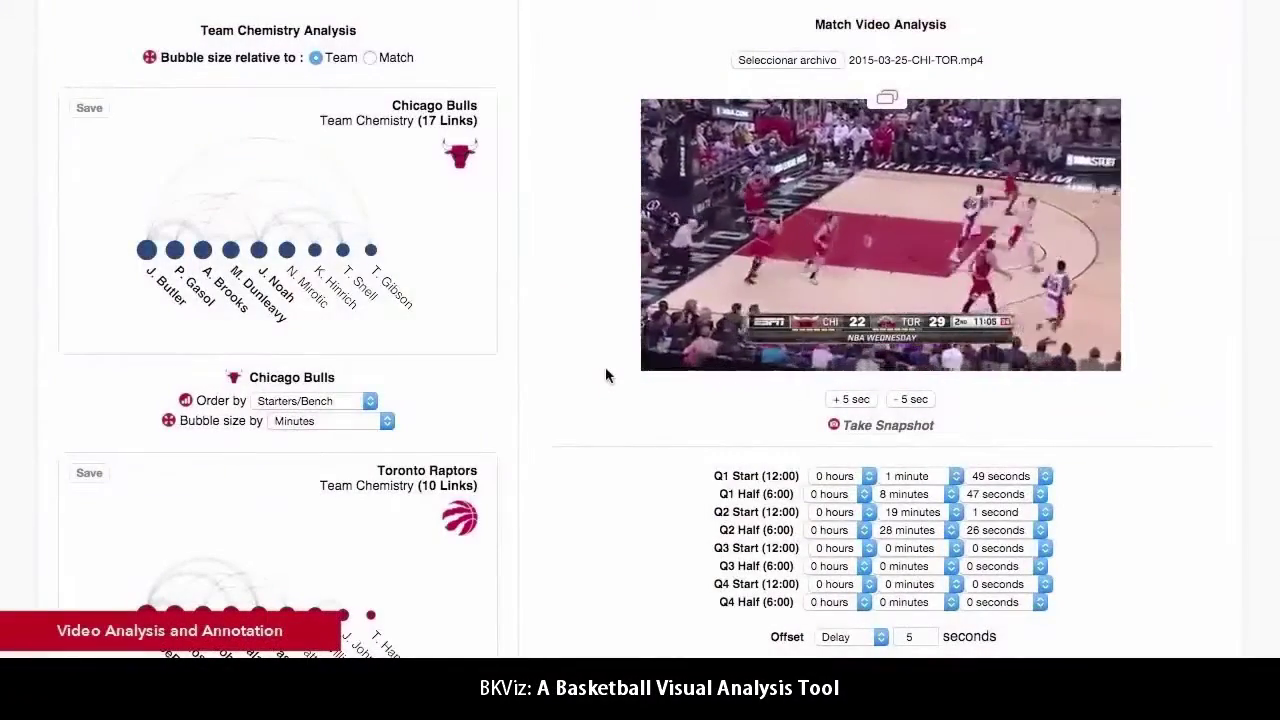
Draw the first Q1 result, A. Johnson's blocked miss and A. Brooks' rebound, on the court and view its video
scroll(701, 478, "up", 10)
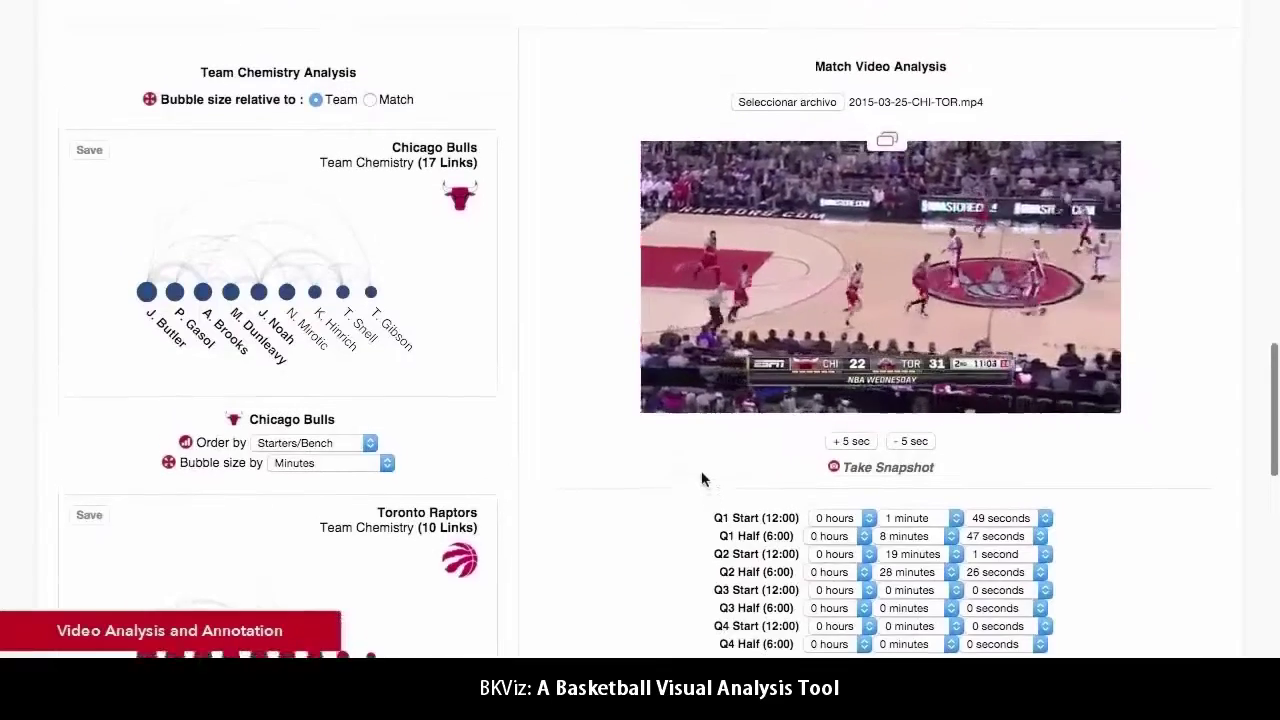
scroll(701, 478, "up", 4)
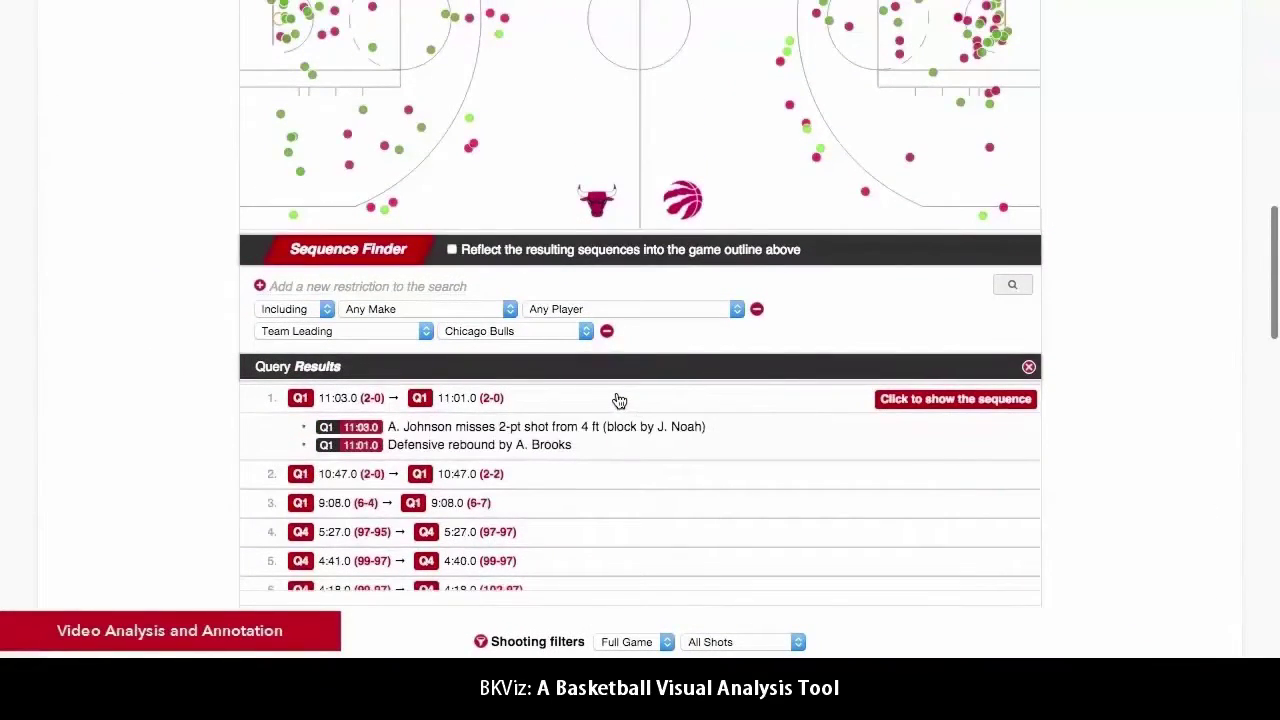
left_click(619, 400)
scroll(620, 380, "up", 4)
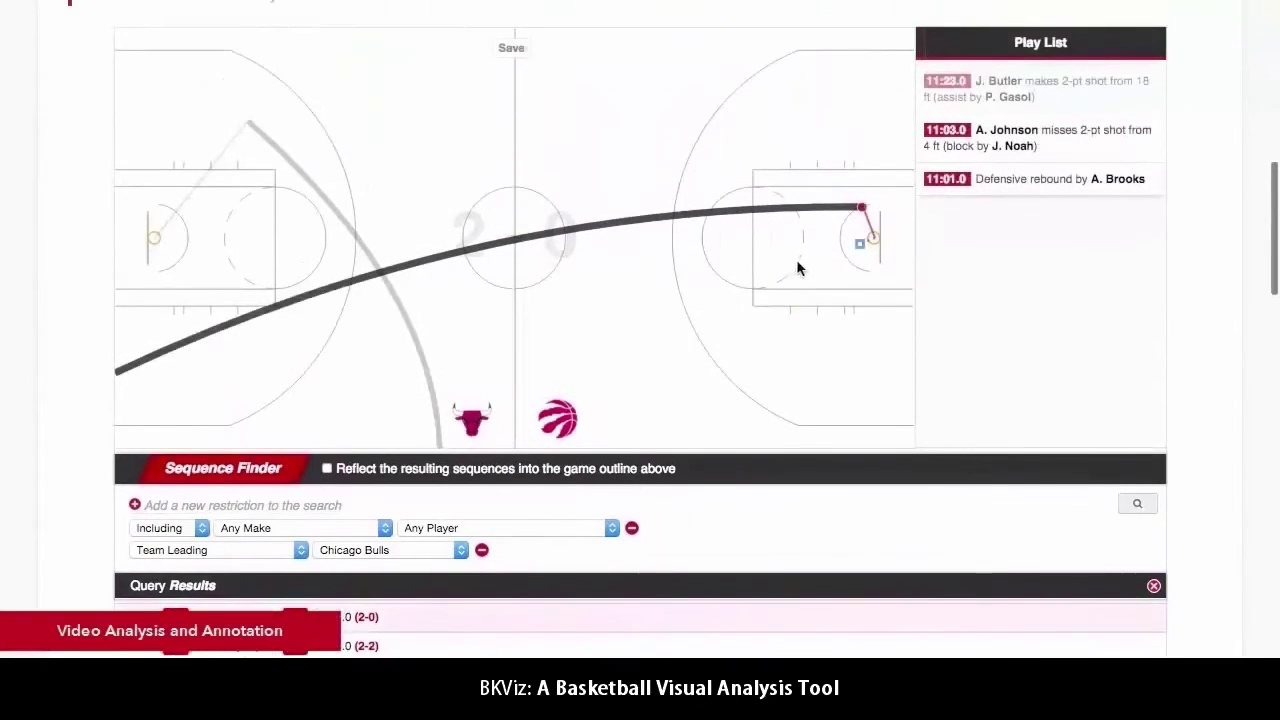
scroll(863, 210, "down", 19)
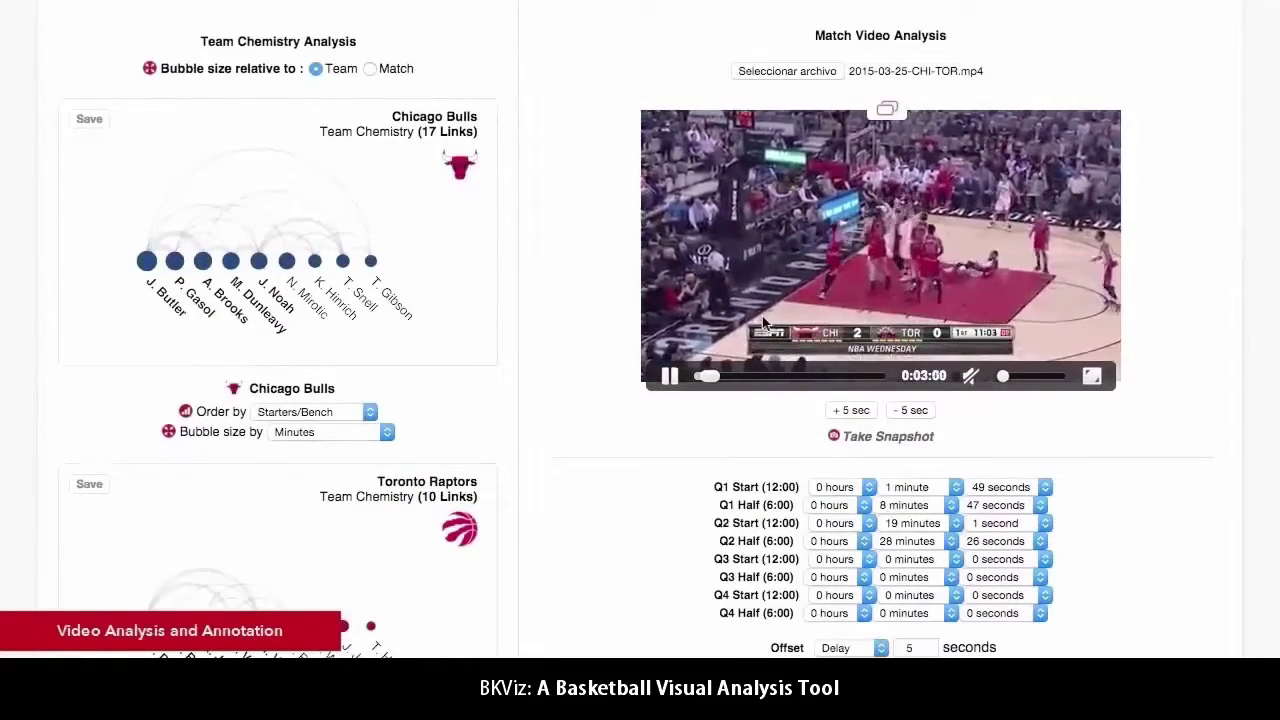
scroll(762, 318, "down", 2)
scroll(762, 323, "down", 5)
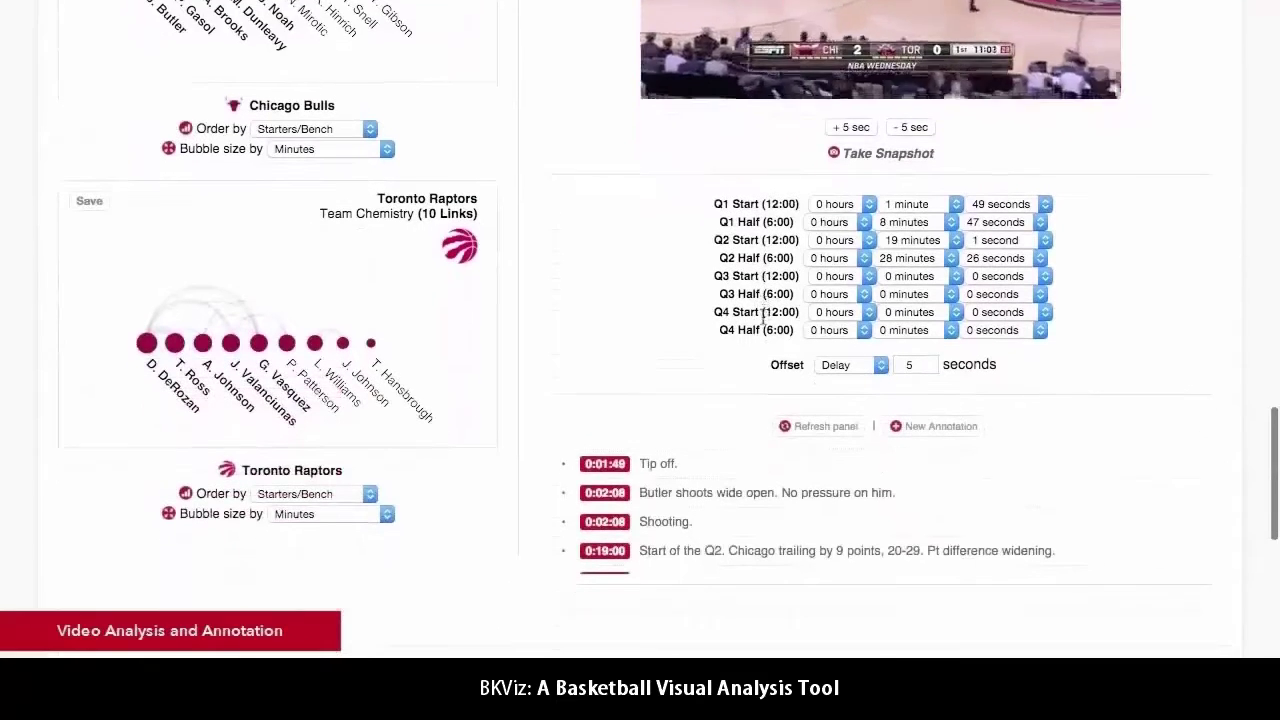
Save a 'Missed shot!' annotation at 0:03:04 and cue the match video to it
left_click(910, 330)
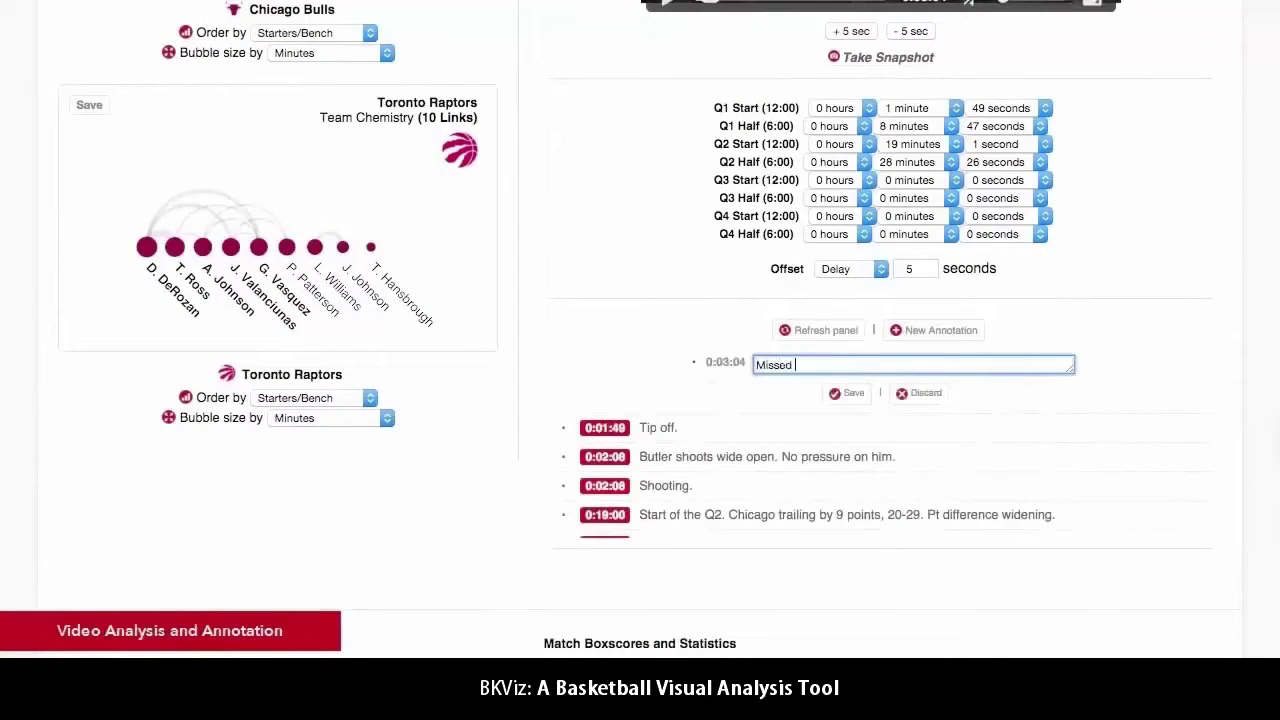
left_click(850, 396)
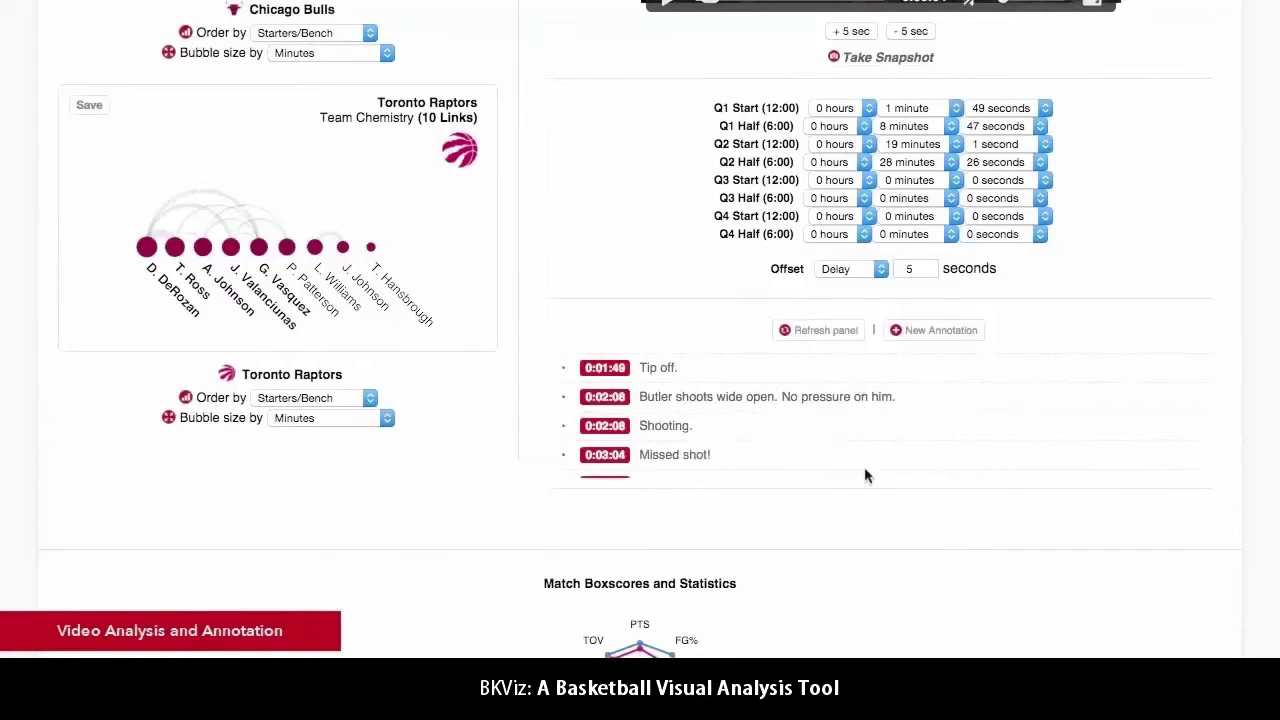
scroll(835, 459, "down", 1)
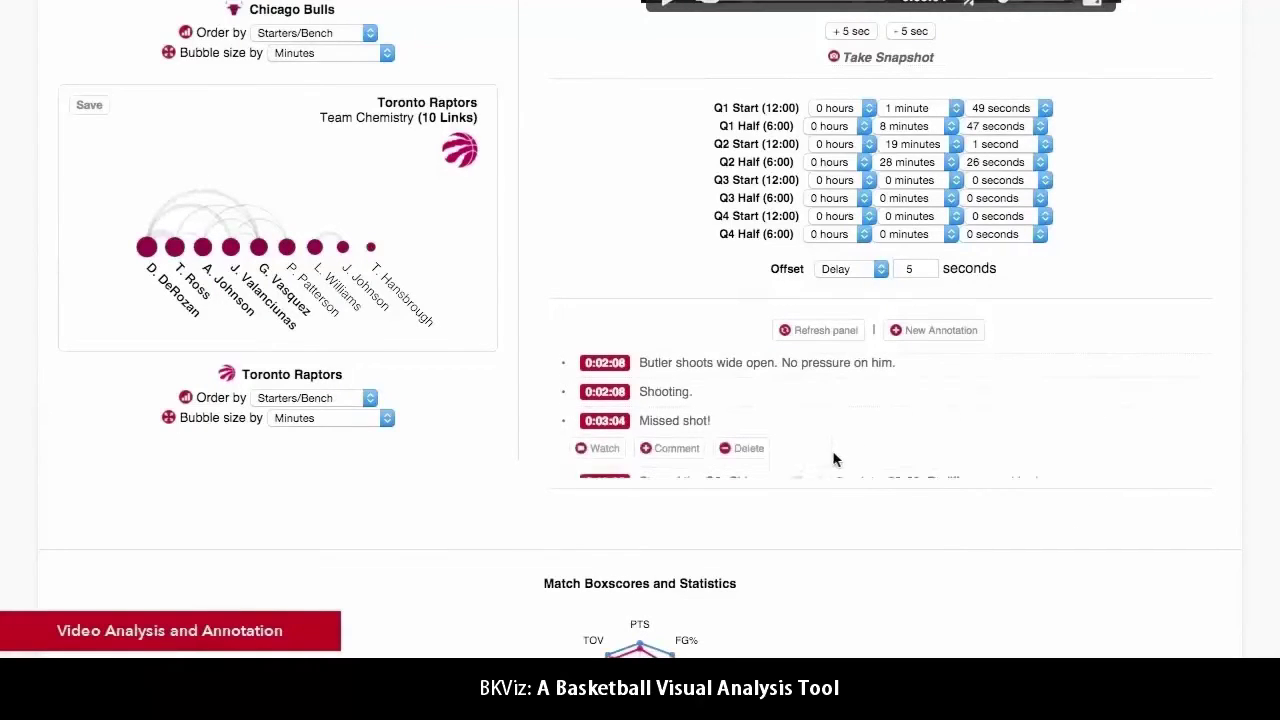
left_click(604, 448)
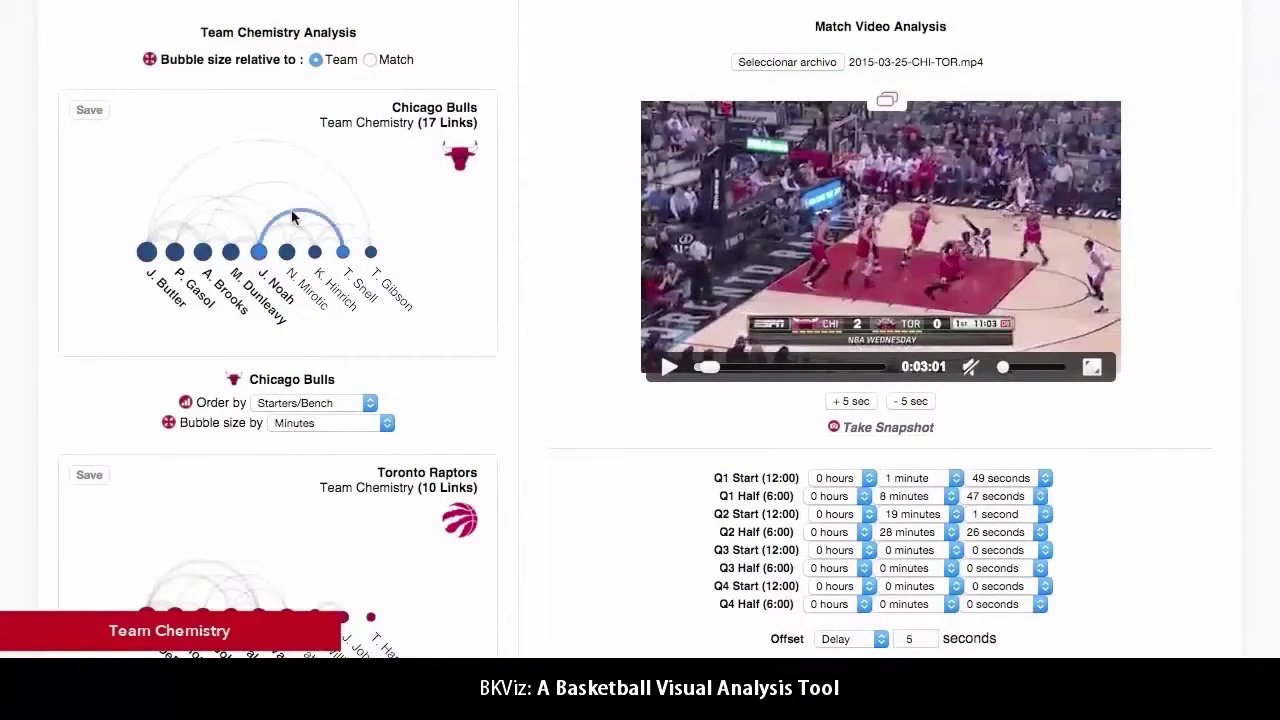
Order the Bulls chemistry chart by Points and size its bubbles by Blocks
mouse_move(291, 209)
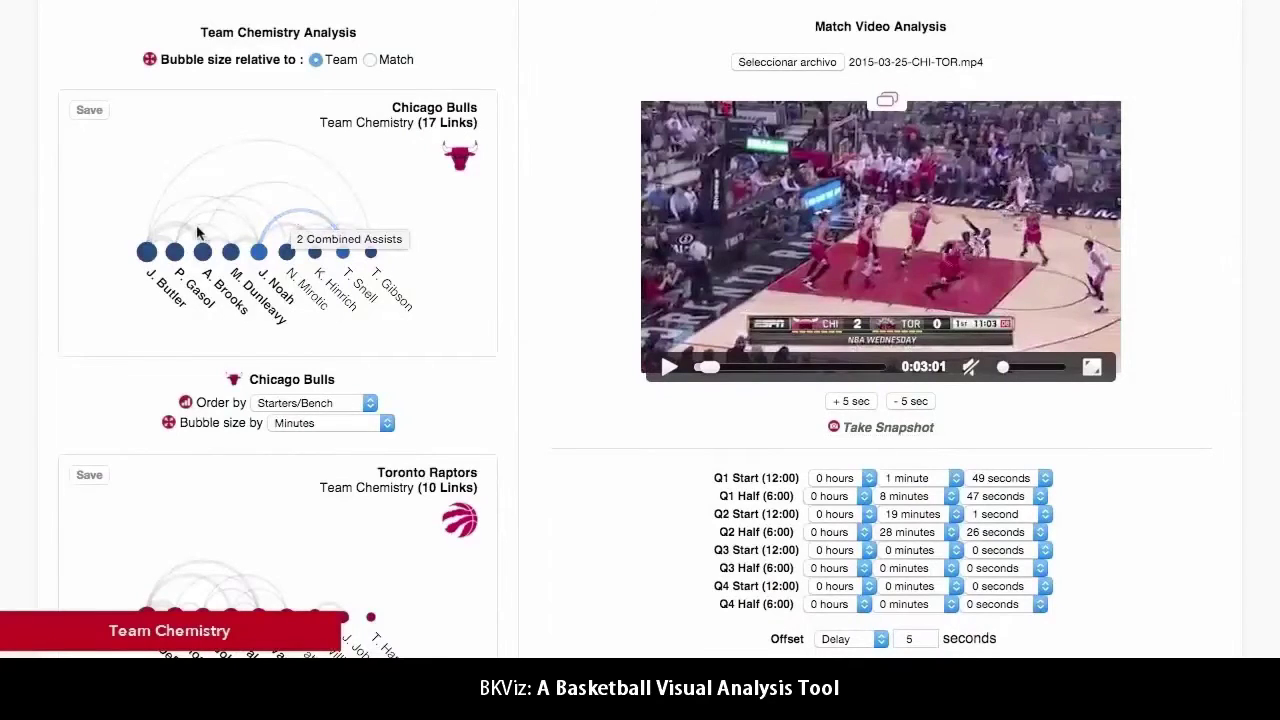
mouse_move(187, 232)
mouse_move(249, 245)
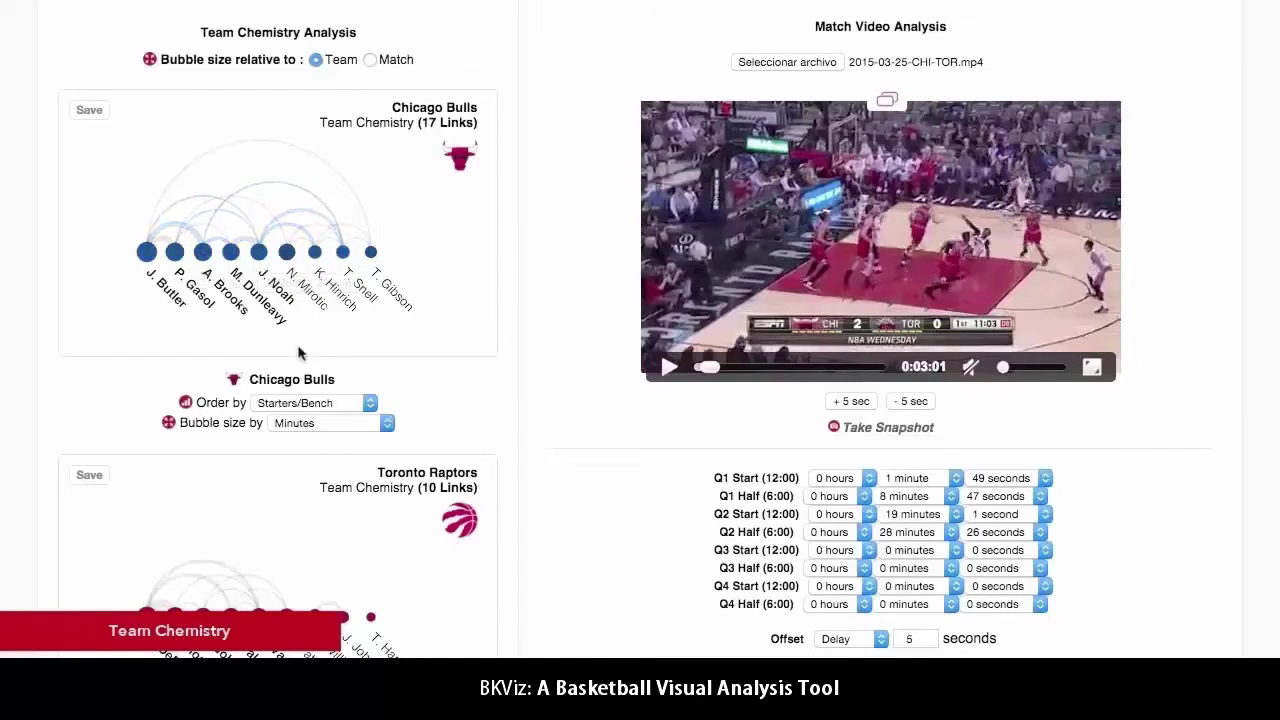
left_click(338, 403)
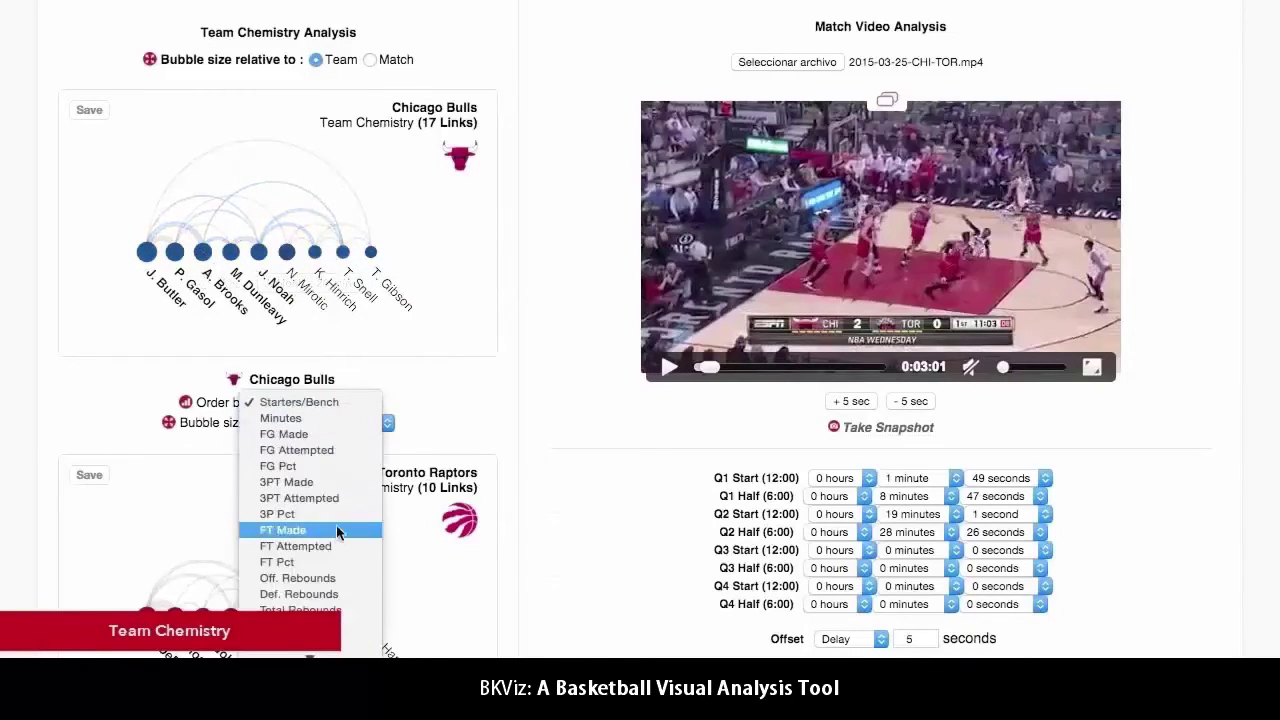
scroll(328, 585, "down", 5)
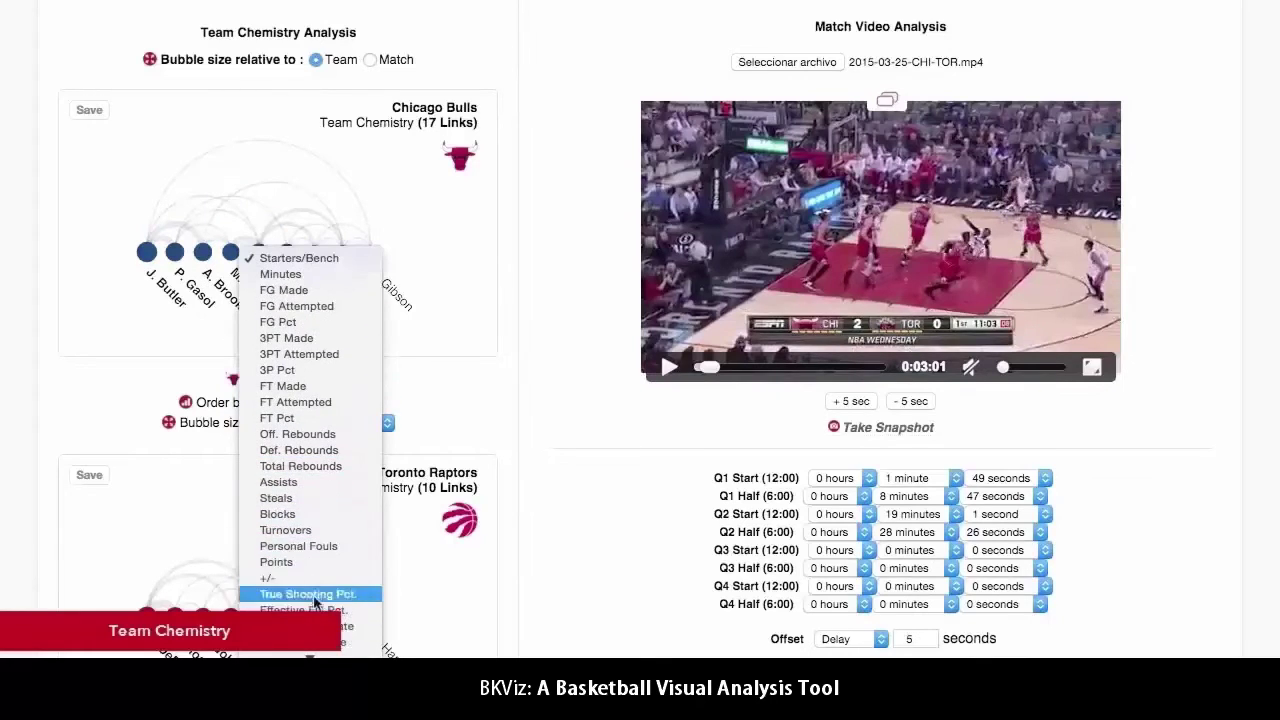
left_click(315, 561)
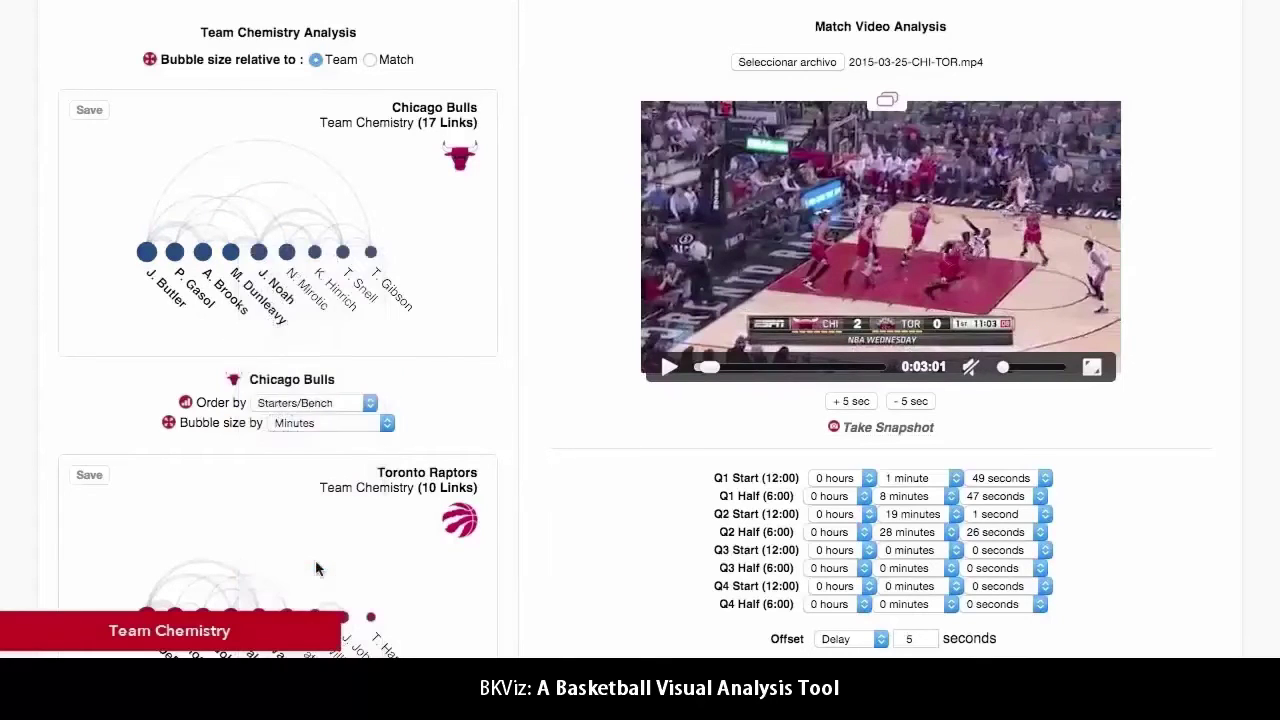
left_click(359, 423)
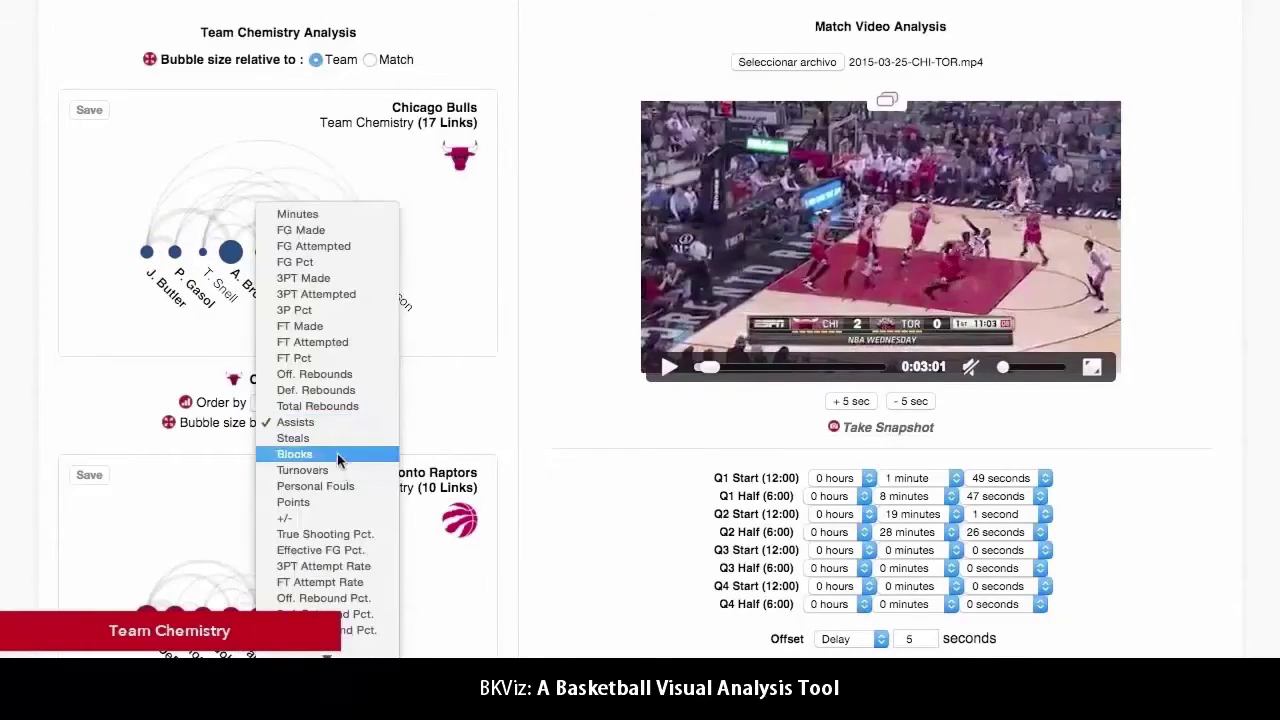
left_click(335, 455)
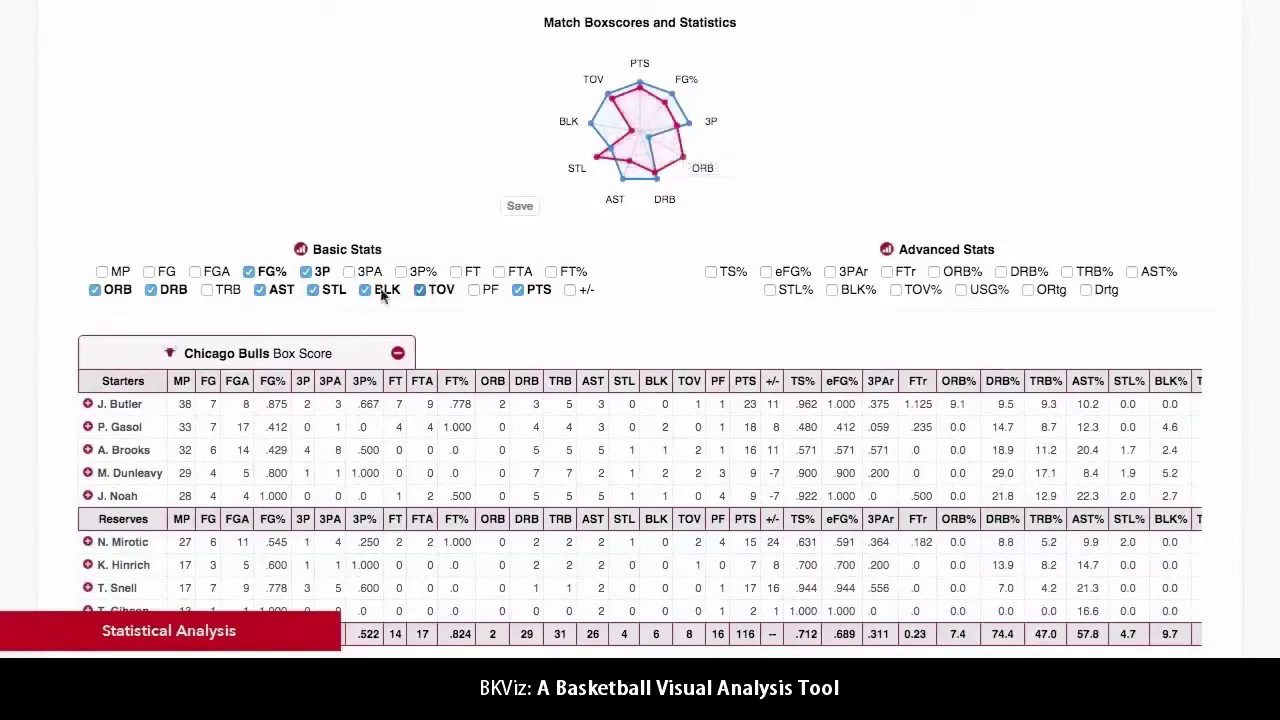
Remove the STL, DRB and ORB axes from the team radar chart
left_click(313, 290)
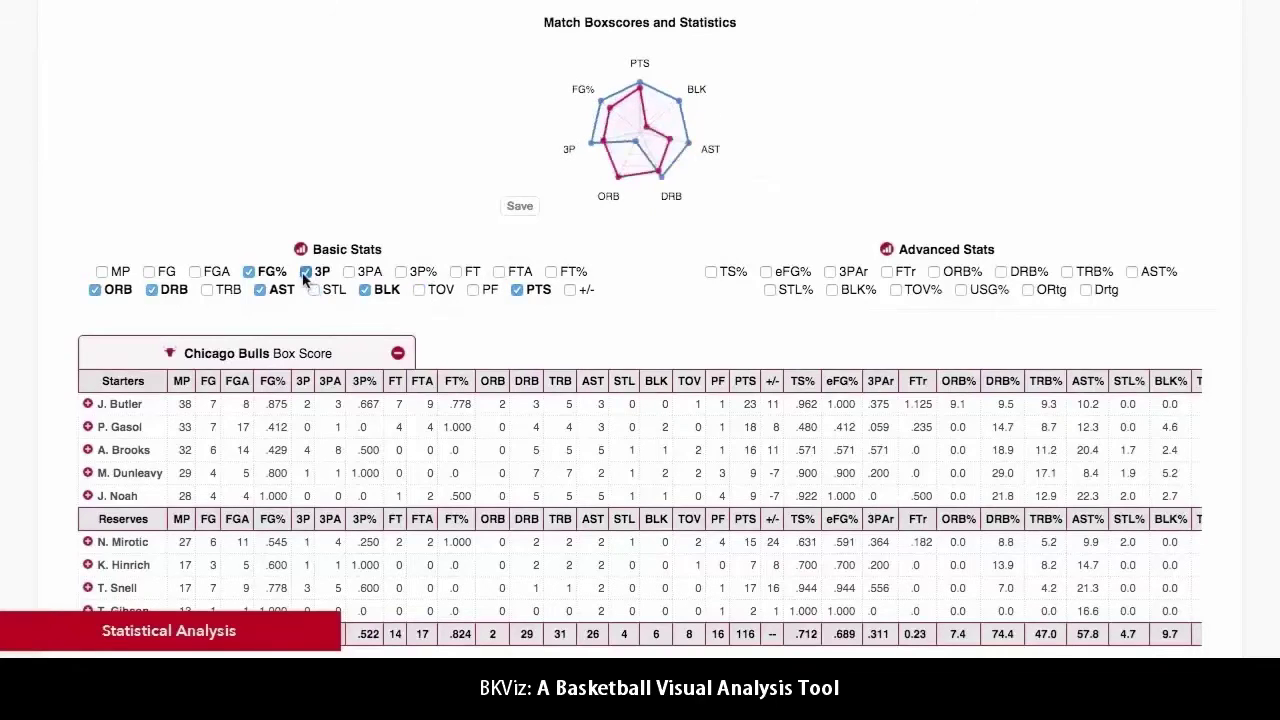
left_click(152, 290)
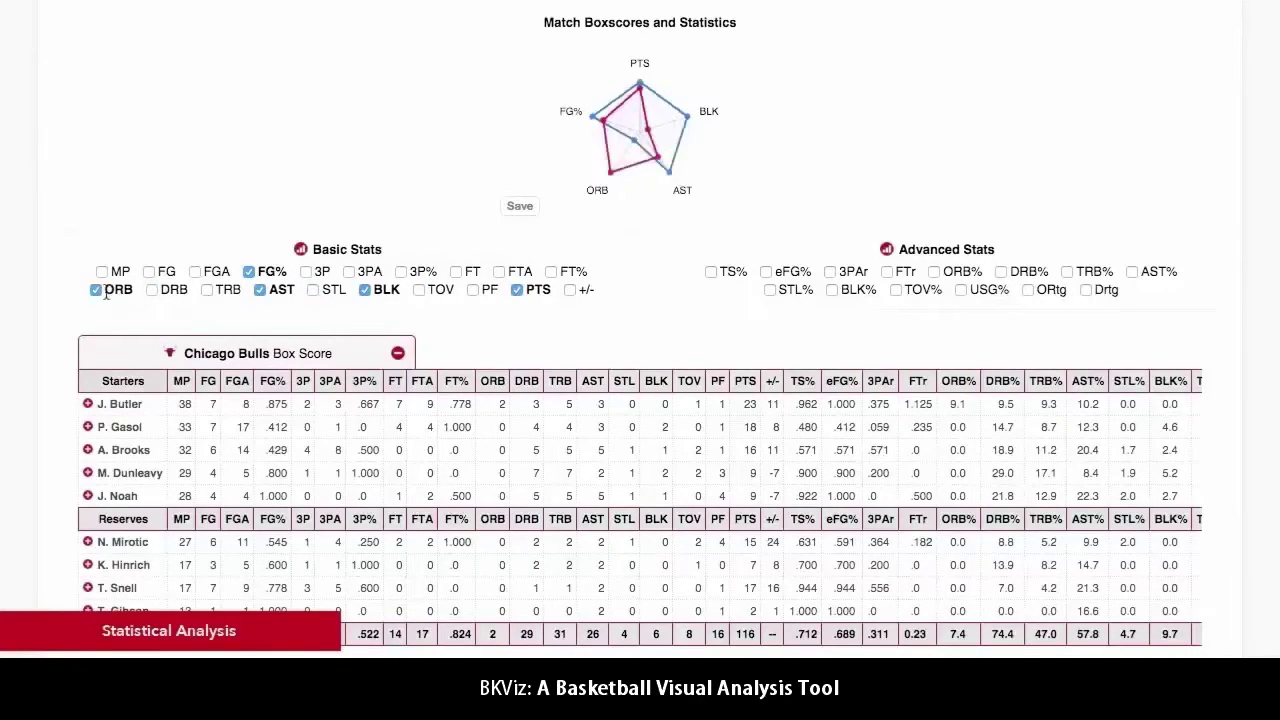
left_click(97, 291)
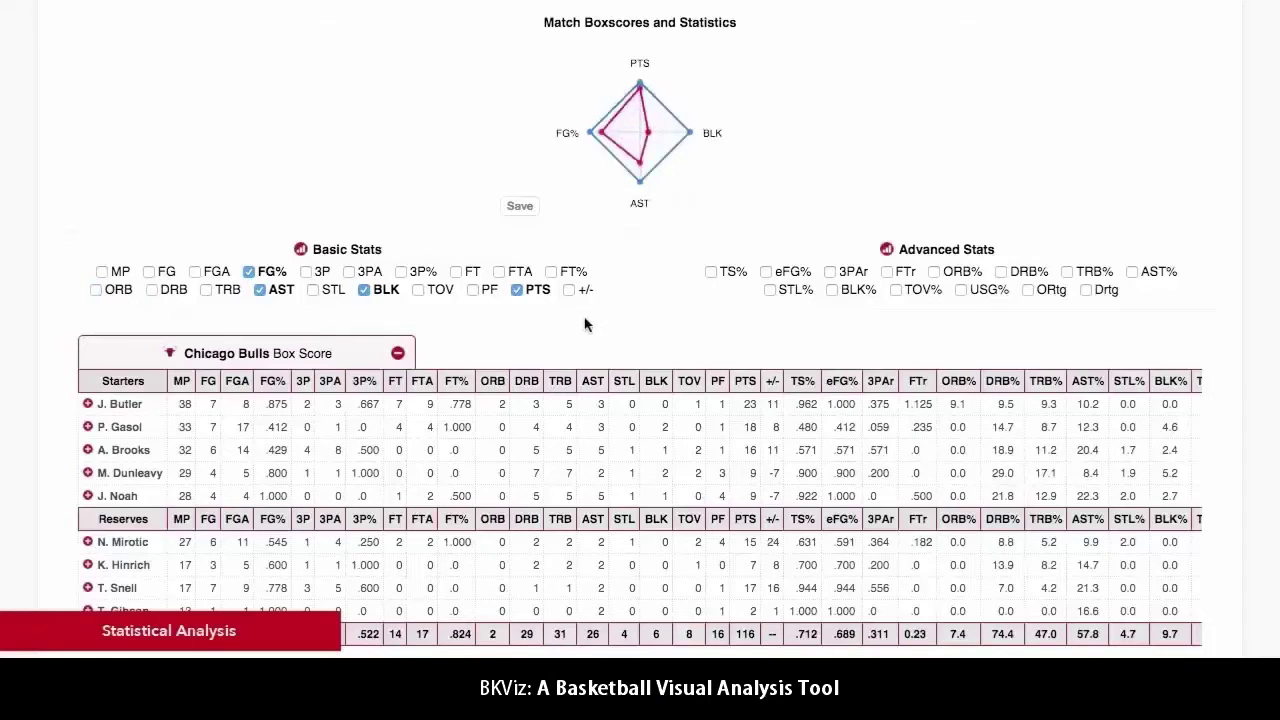
Add a radar chart card for J. Butler from the Chicago Bulls box score
scroll(585, 323, "down", 3)
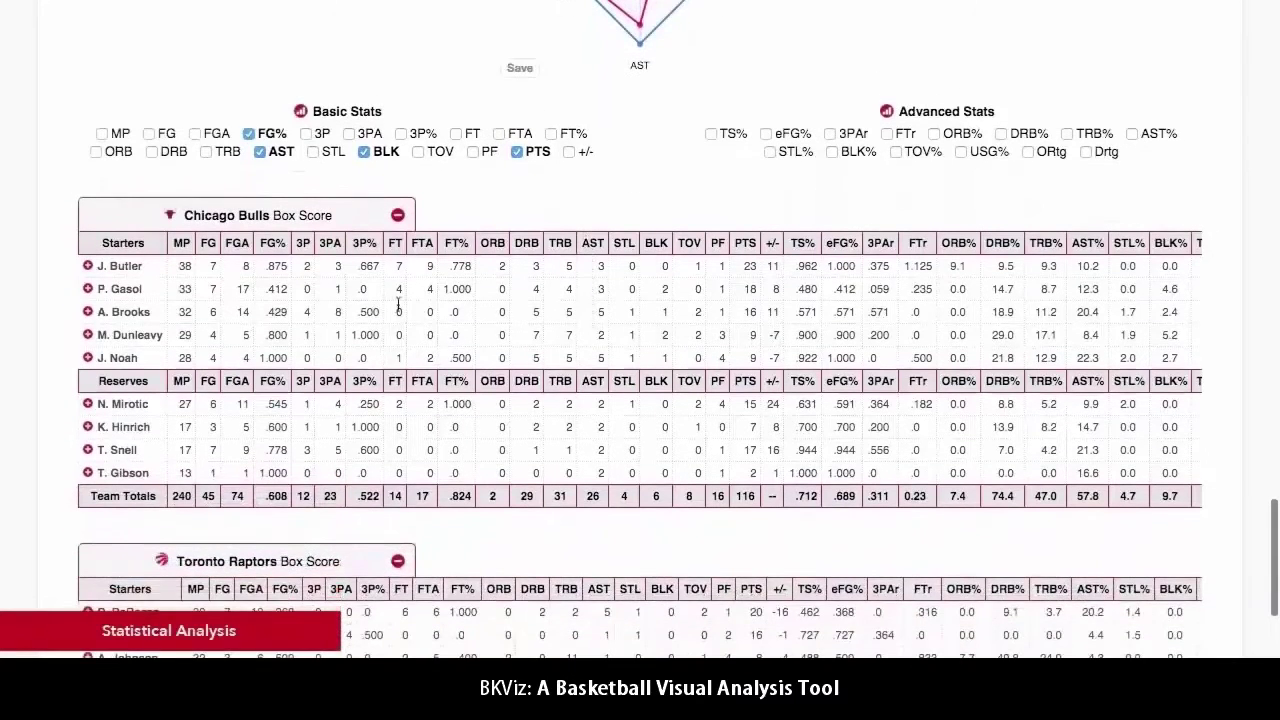
left_click(105, 272)
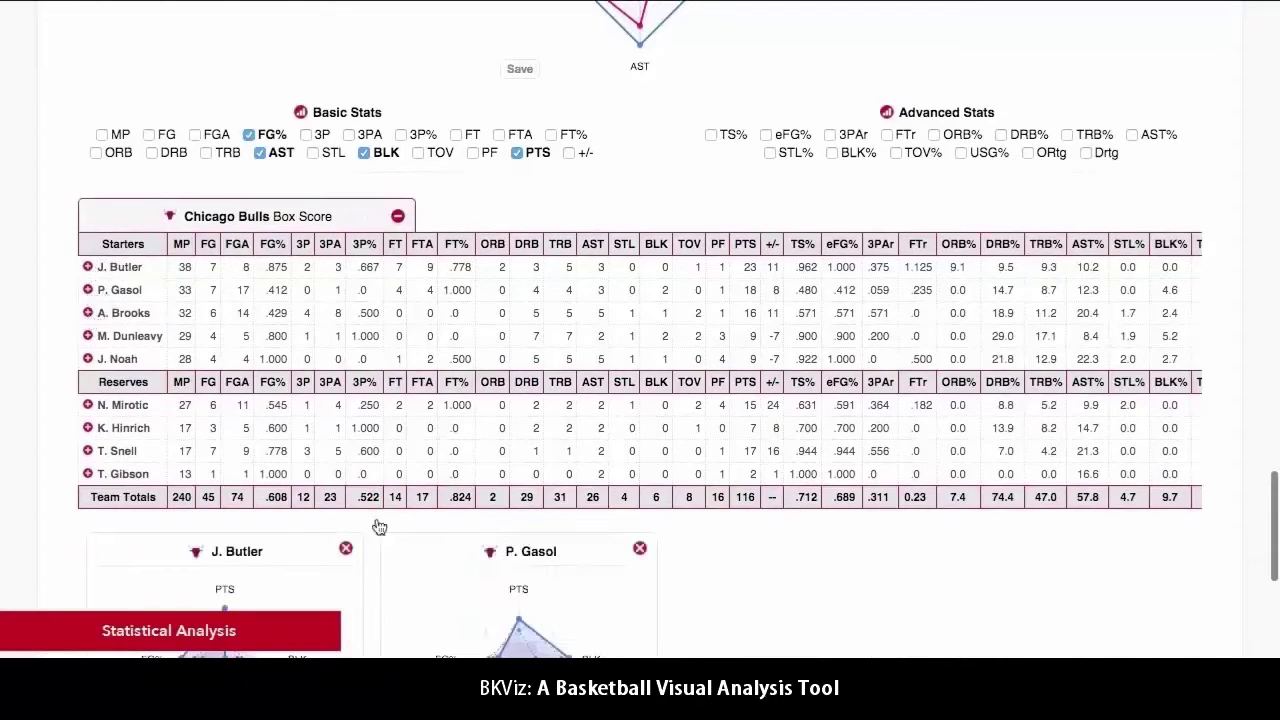
scroll(600, 520, "down", 3)
scroll(626, 511, "down", 1)
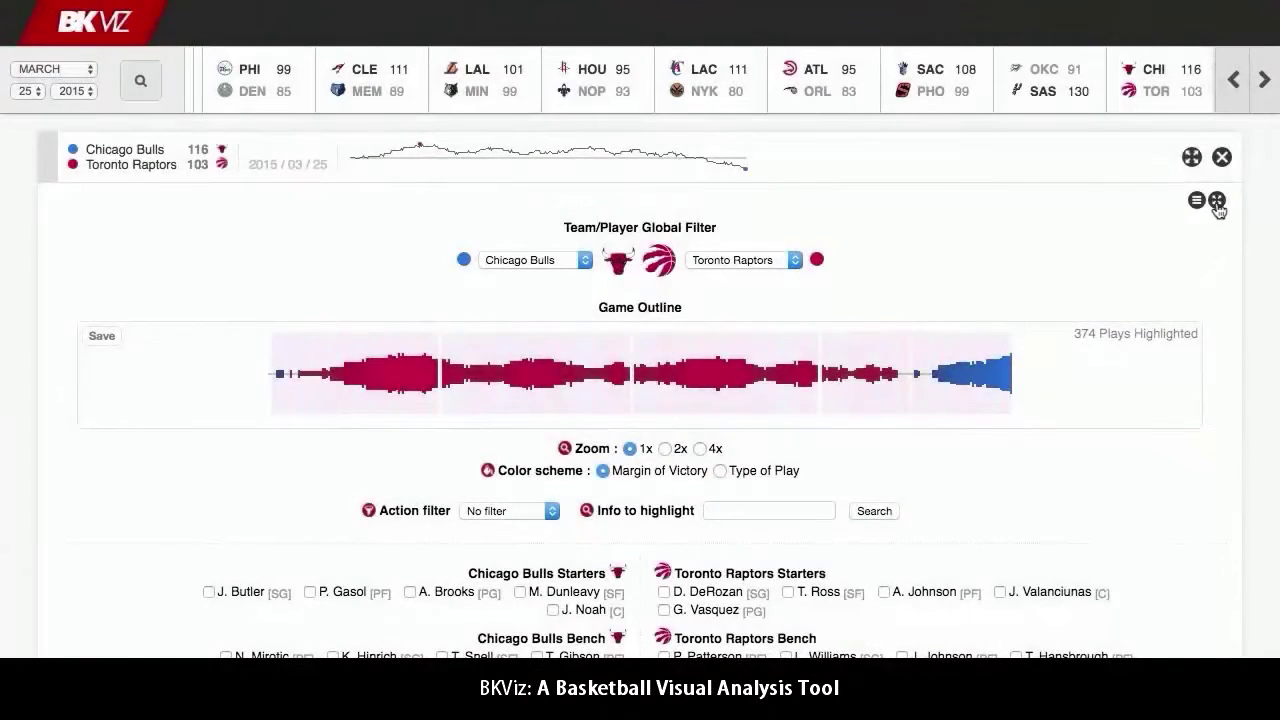
Collapse all panels, move Boxscores to the top and Chemistry/Video up, then re-expand Boxscores
left_click(1217, 201)
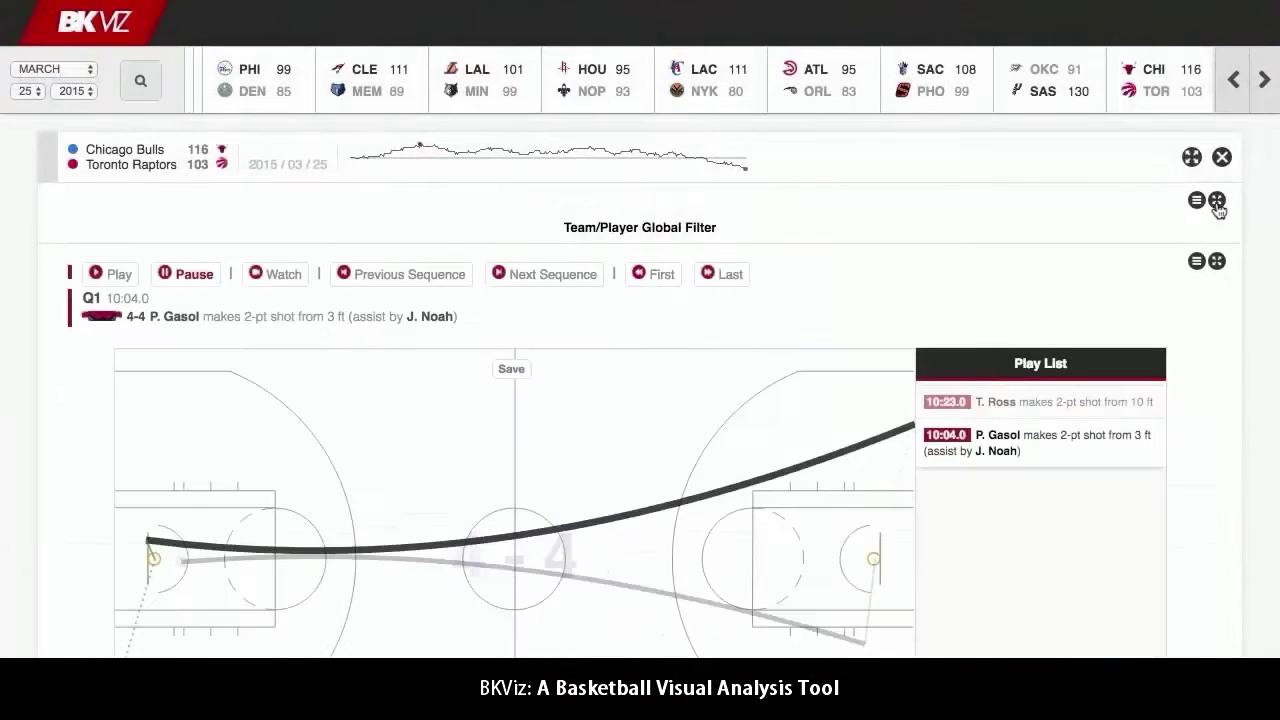
left_click(1217, 234)
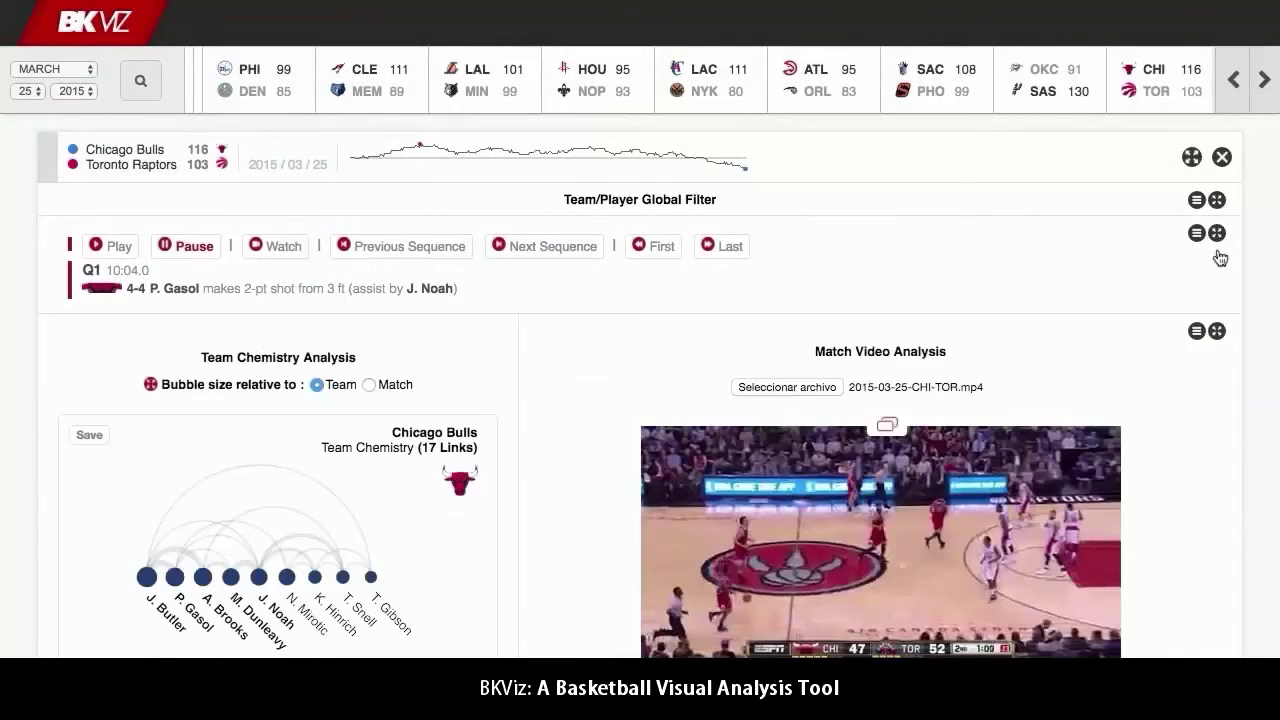
left_click(1217, 331)
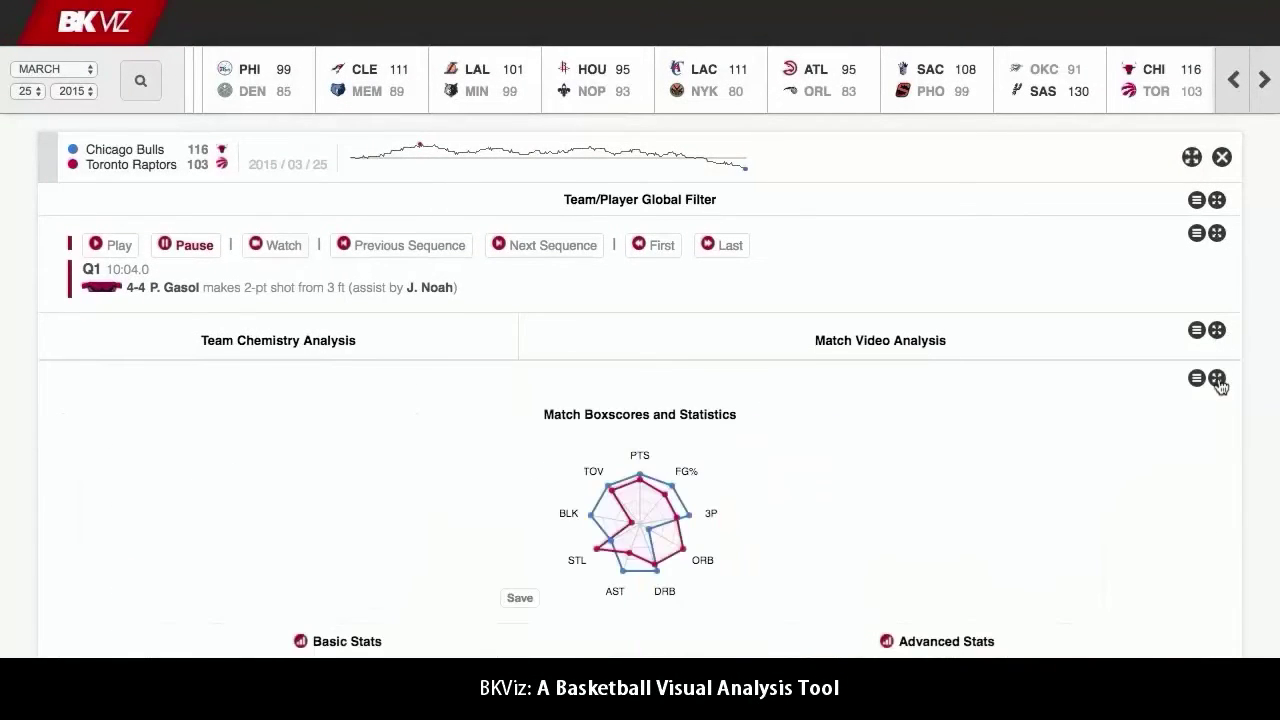
left_click(1217, 379)
left_click_drag(1200, 383, 1197, 170)
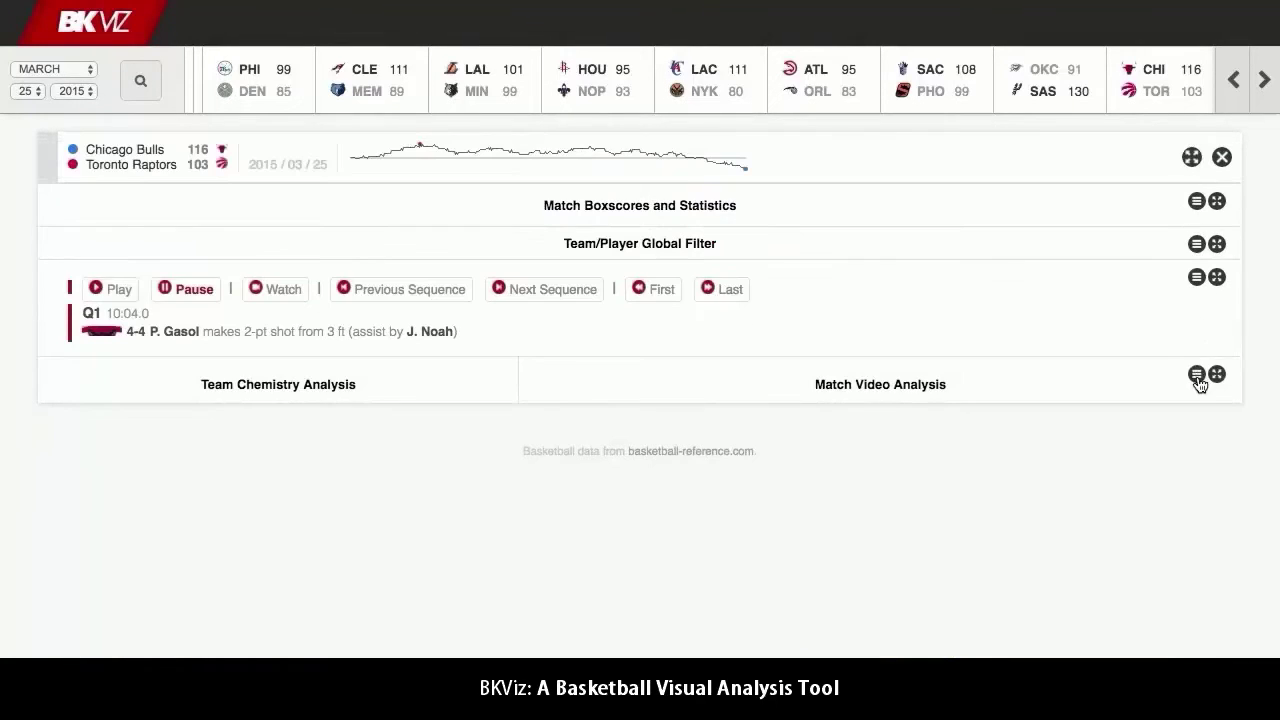
left_click_drag(1199, 383, 1199, 248)
left_click(1217, 202)
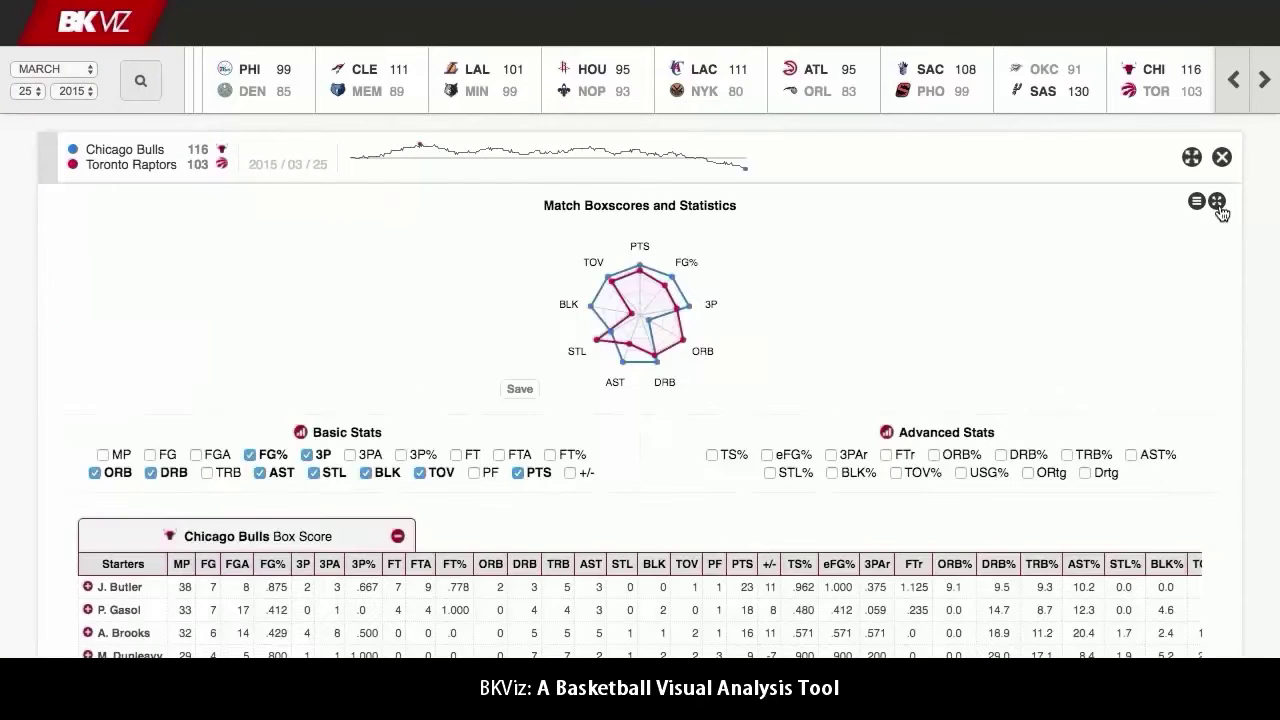
scroll(1221, 290, "down", 5)
scroll(1221, 296, "down", 3)
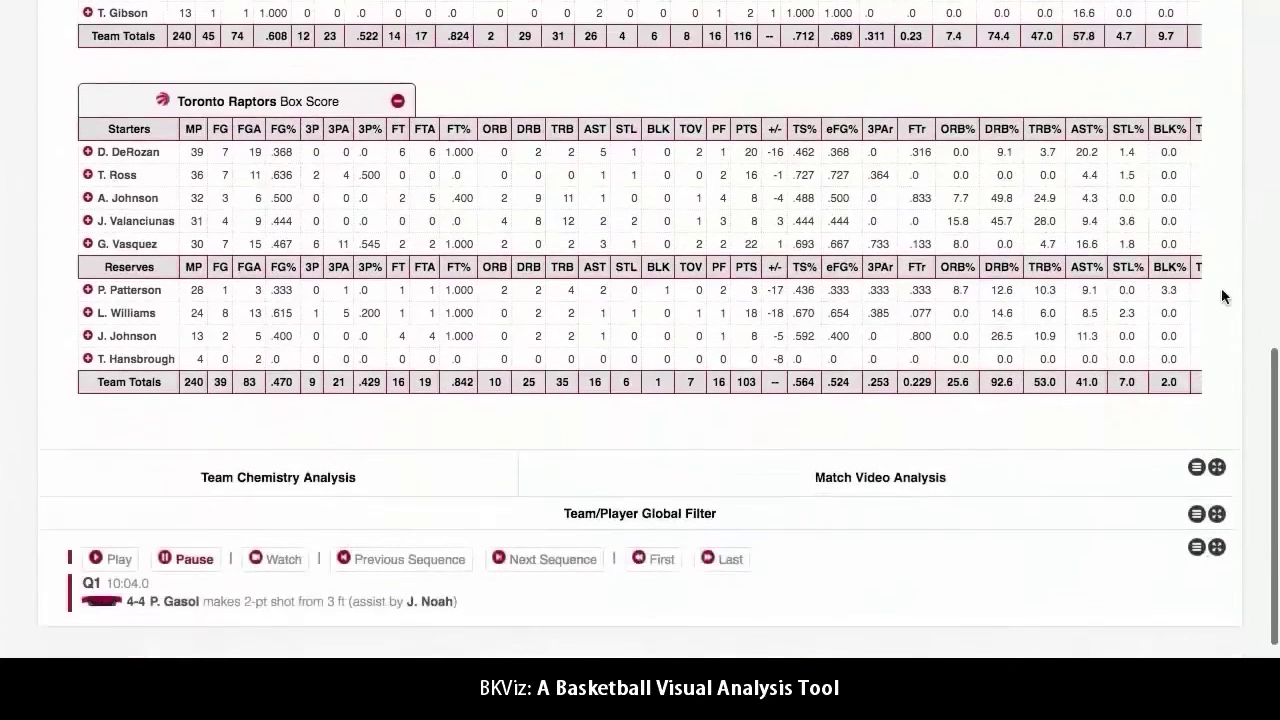
Re-expand the Chemistry/Video and Global Filter panels and set the action filter to Any FTA
left_click(1218, 467)
scroll(1180, 380, "down", 7)
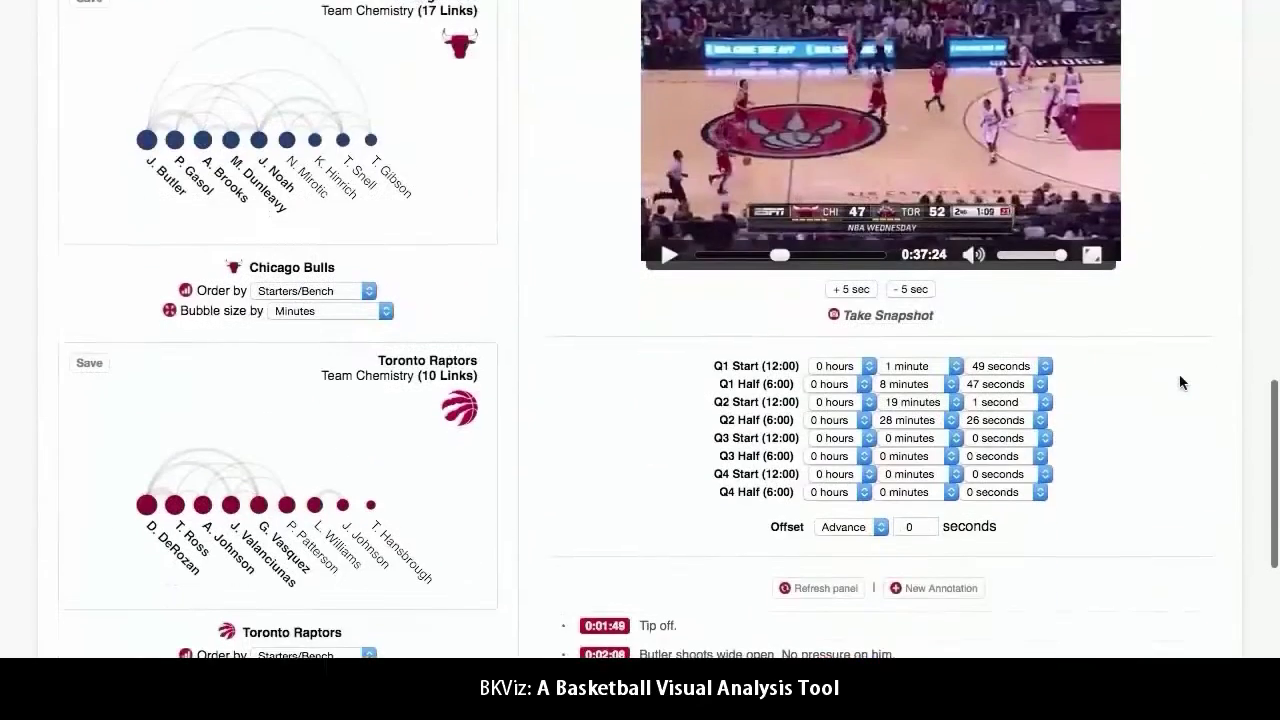
scroll(1180, 380, "down", 3)
left_click(1216, 525)
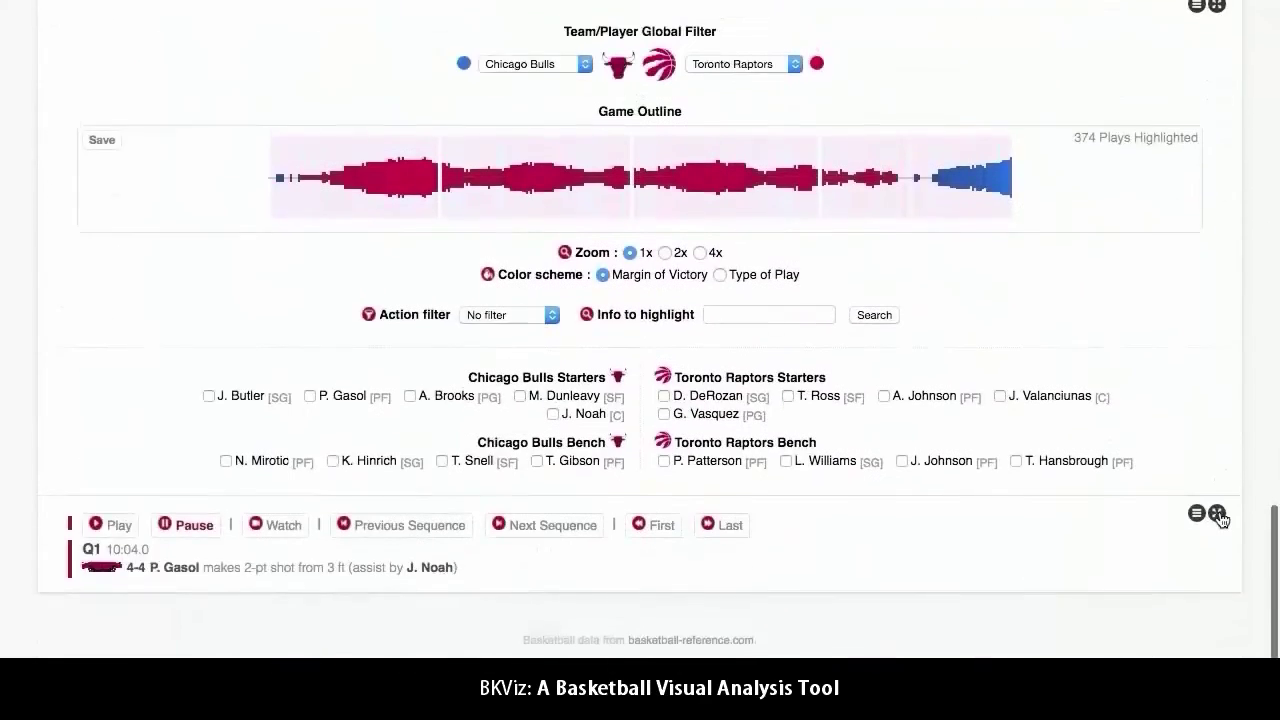
scroll(1105, 490, "down", 10)
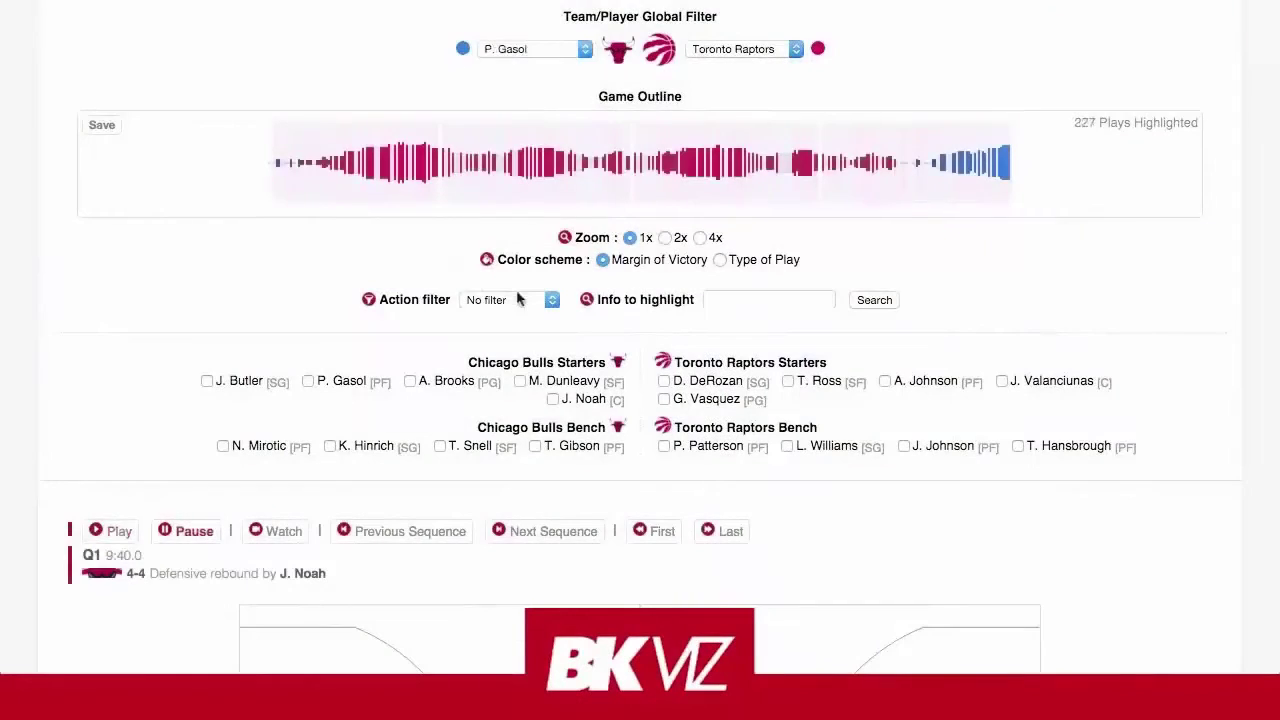
left_click(510, 300)
left_click(514, 443)
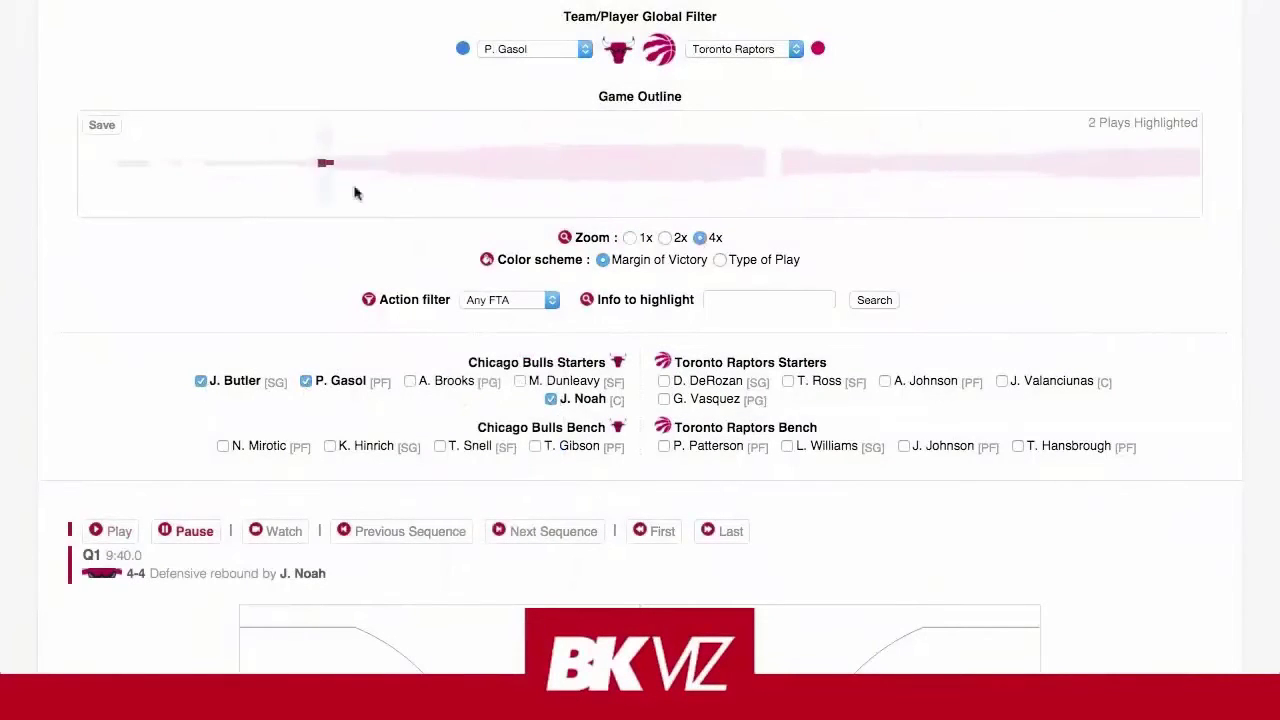
Step the play viewer forward two sequences
scroll(329, 171, "down", 15)
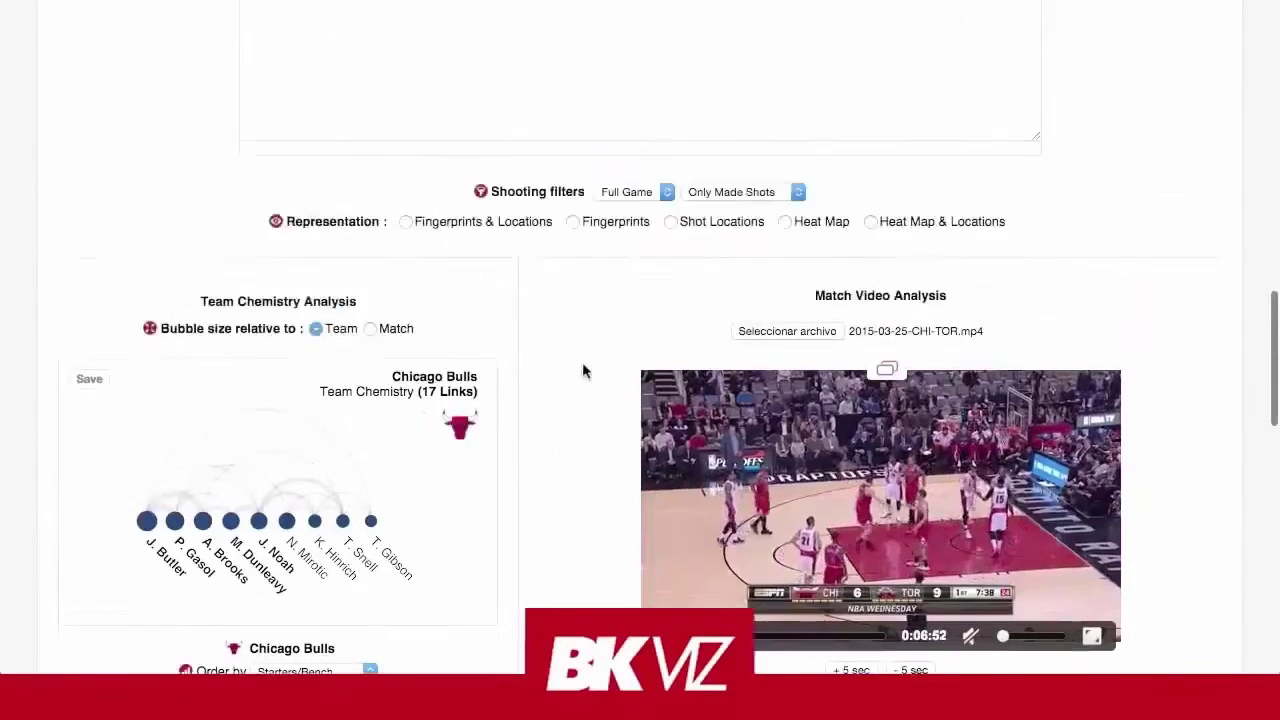
left_click(560, 104)
left_click(581, 108)
scroll(628, 251, "down", 4)
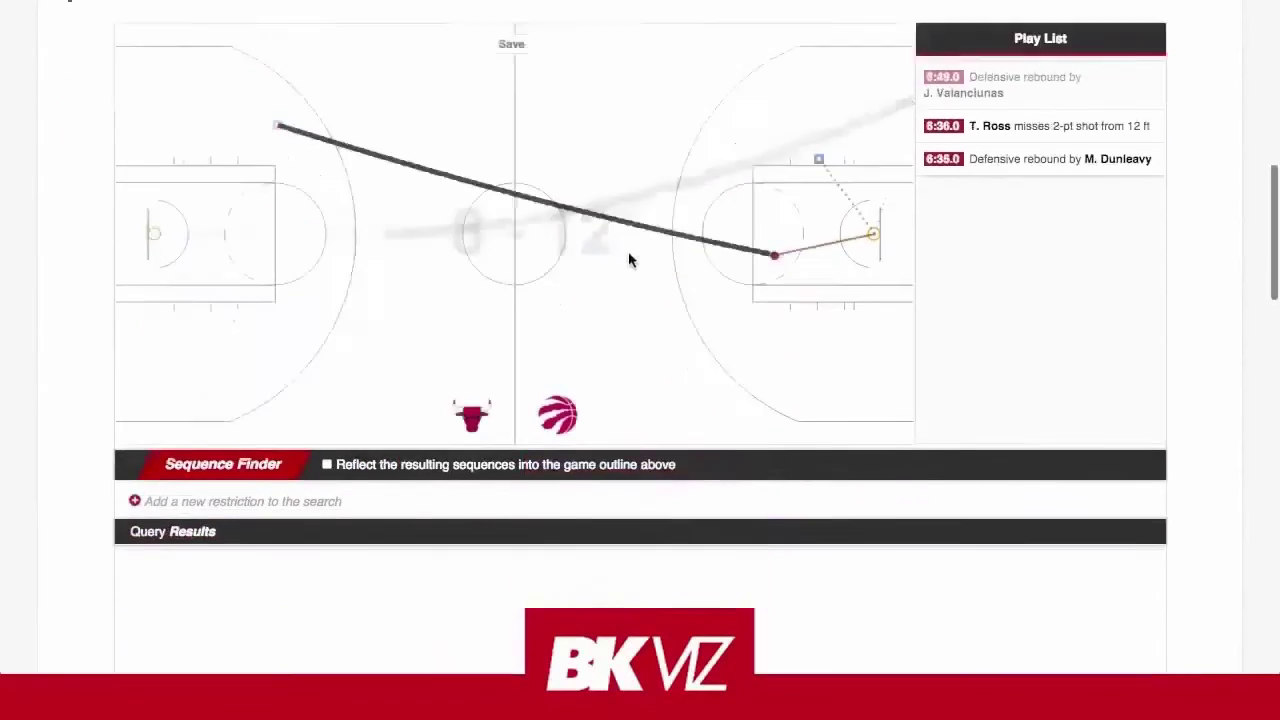
scroll(820, 105, "down", 5)
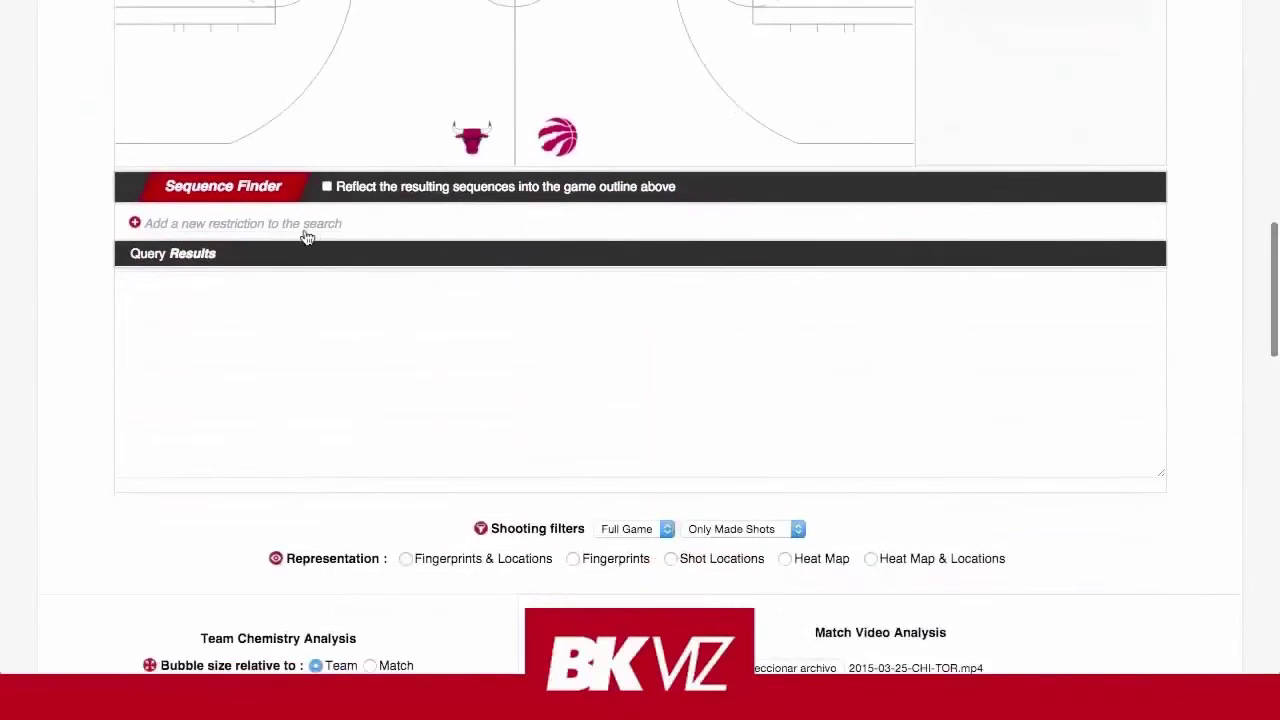
Search Sequence Finder for a 3pt Miss followed by a 2pt Make
left_click(302, 223)
left_click(300, 246)
left_click(290, 330)
left_click(302, 223)
left_click(300, 268)
left_click(296, 375)
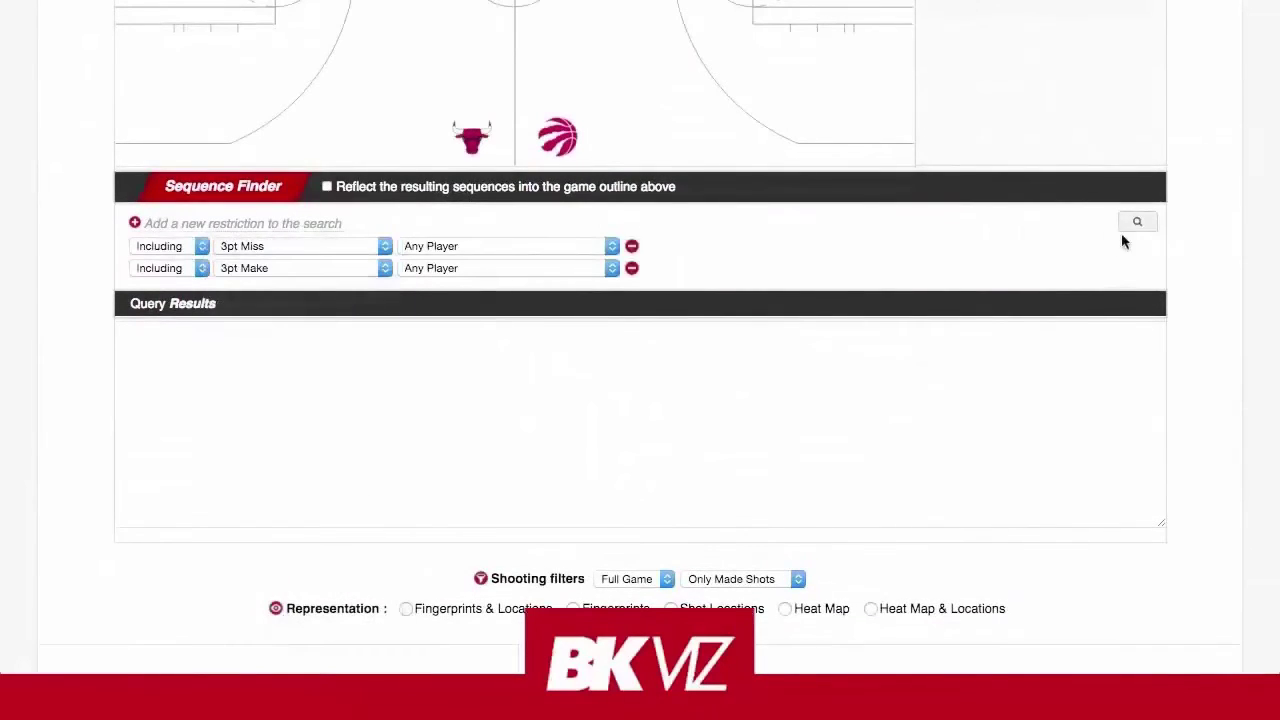
left_click(385, 268)
left_click(300, 224)
left_click(634, 366)
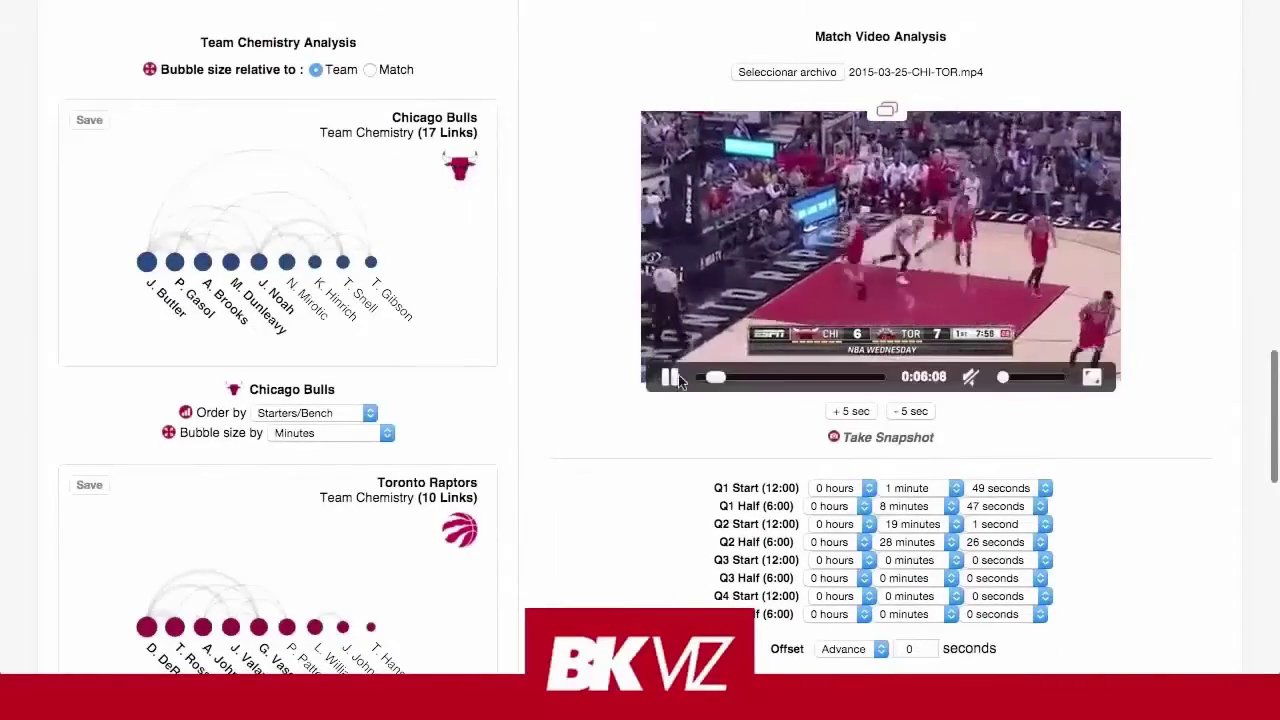
Pause the match video and order Raptors chemistry bubbles by 3PT Made, sized by 3P Pct
left_click(669, 376)
scroll(610, 398, "up", 1)
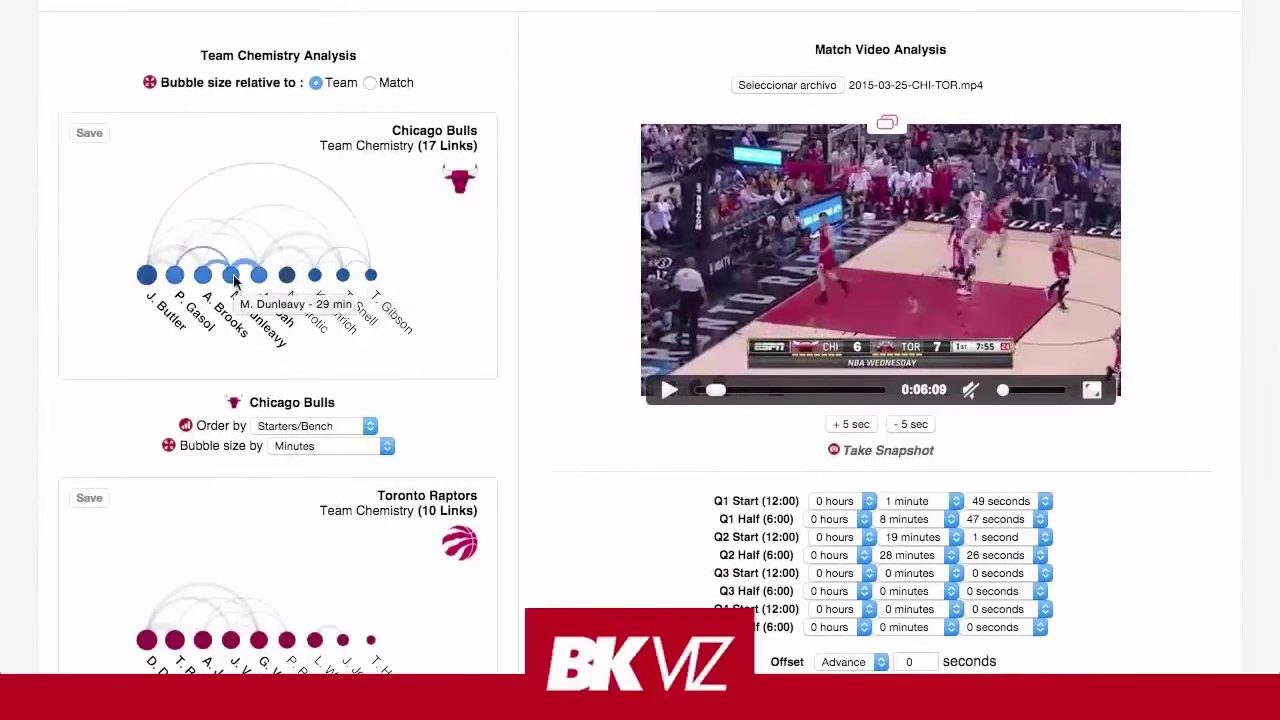
scroll(234, 283, "down", 5)
left_click(330, 493)
left_click(320, 580)
left_click(371, 514)
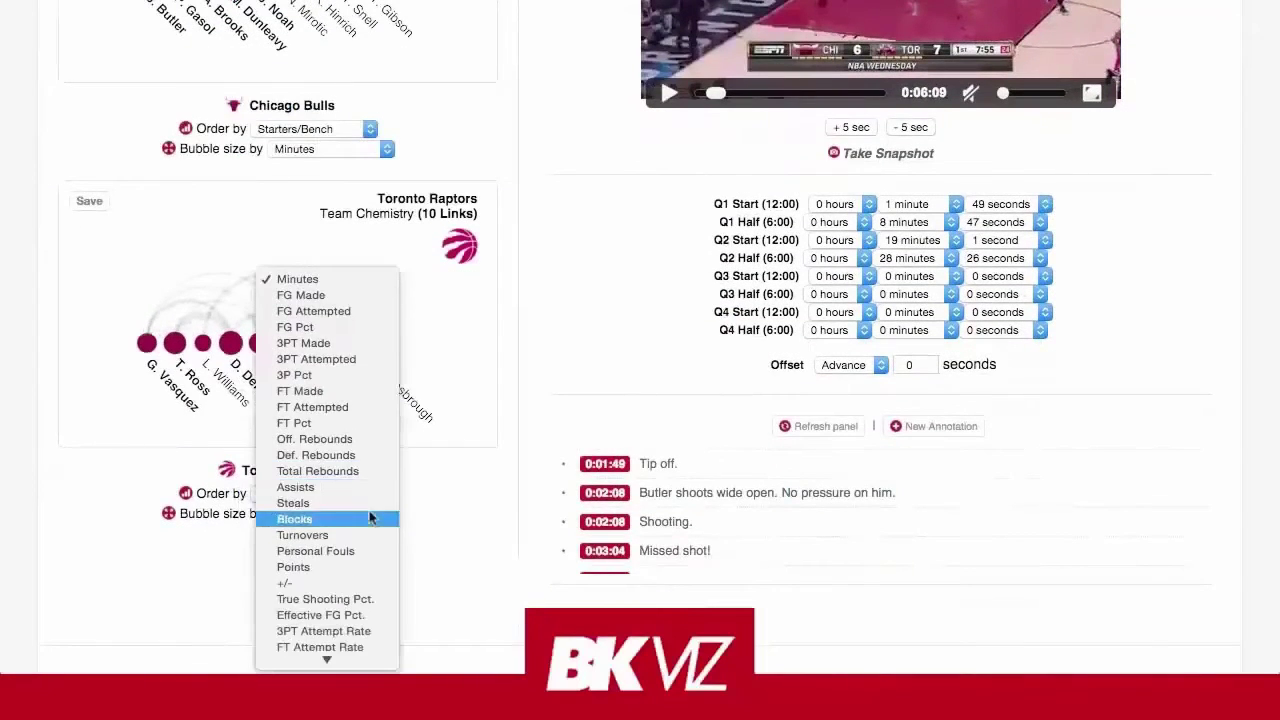
left_click(337, 376)
Remove STL and TOV from the radar charts
scroll(424, 347, "down", 8)
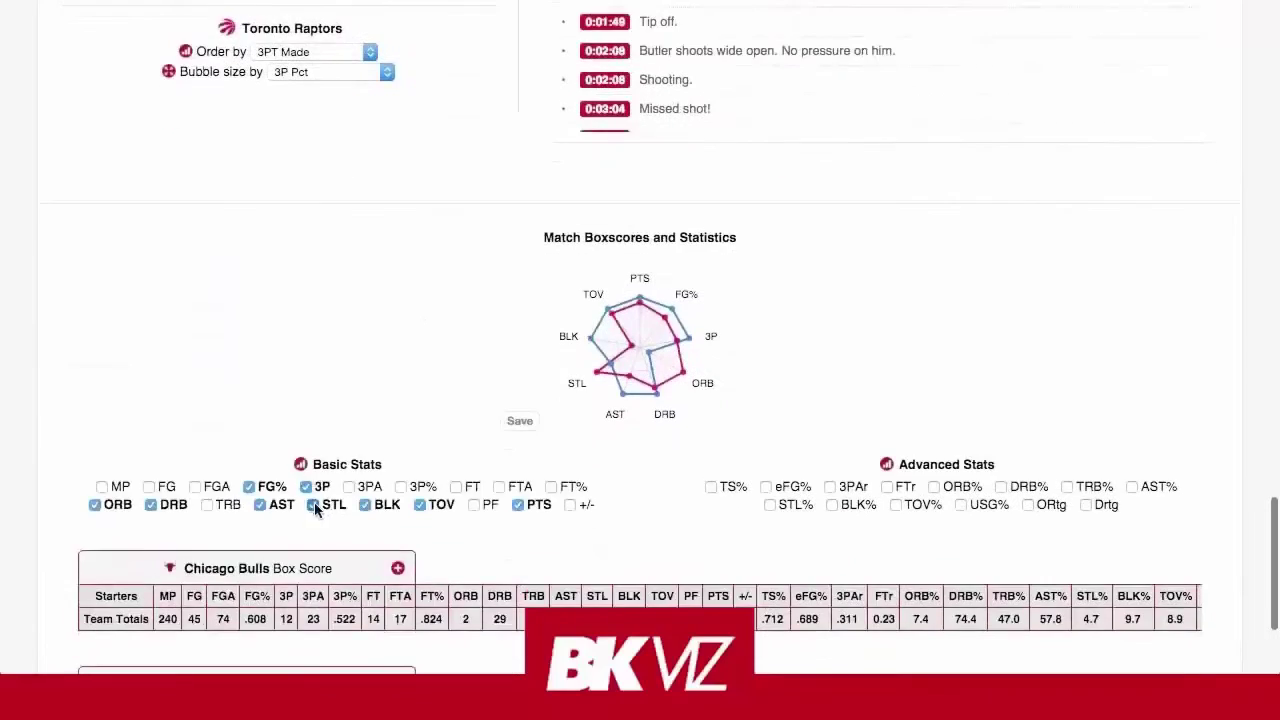
left_click(313, 505)
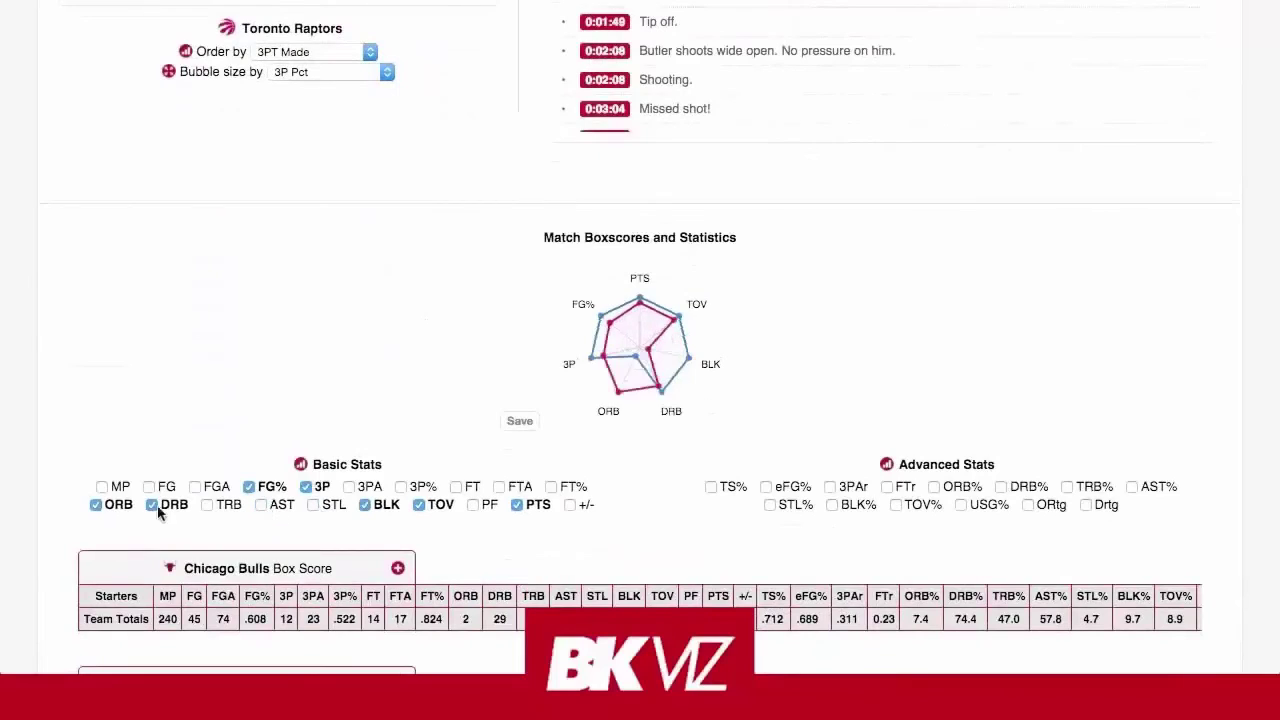
left_click(443, 508)
Expand the Toronto Raptors box score and add a radar card for G. Vasquez
scroll(680, 457, "down", 5)
left_click(397, 540)
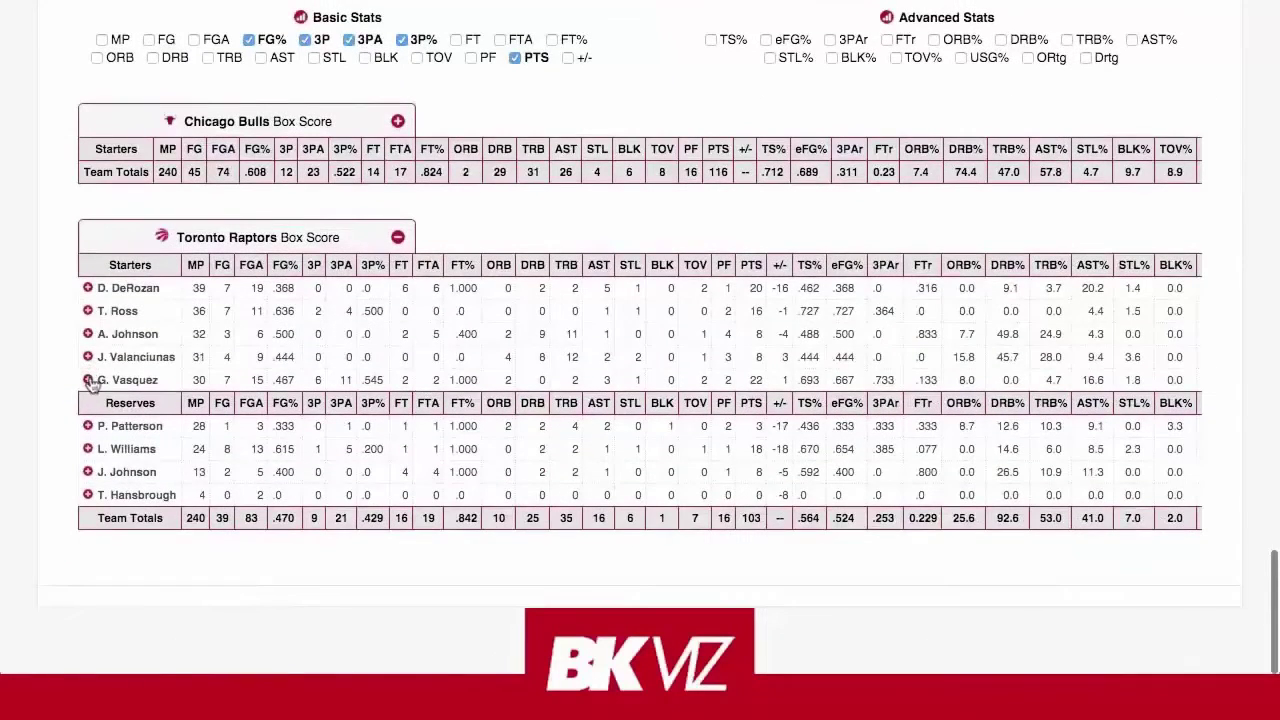
left_click(253, 378)
scroll(353, 443, "down", 3)
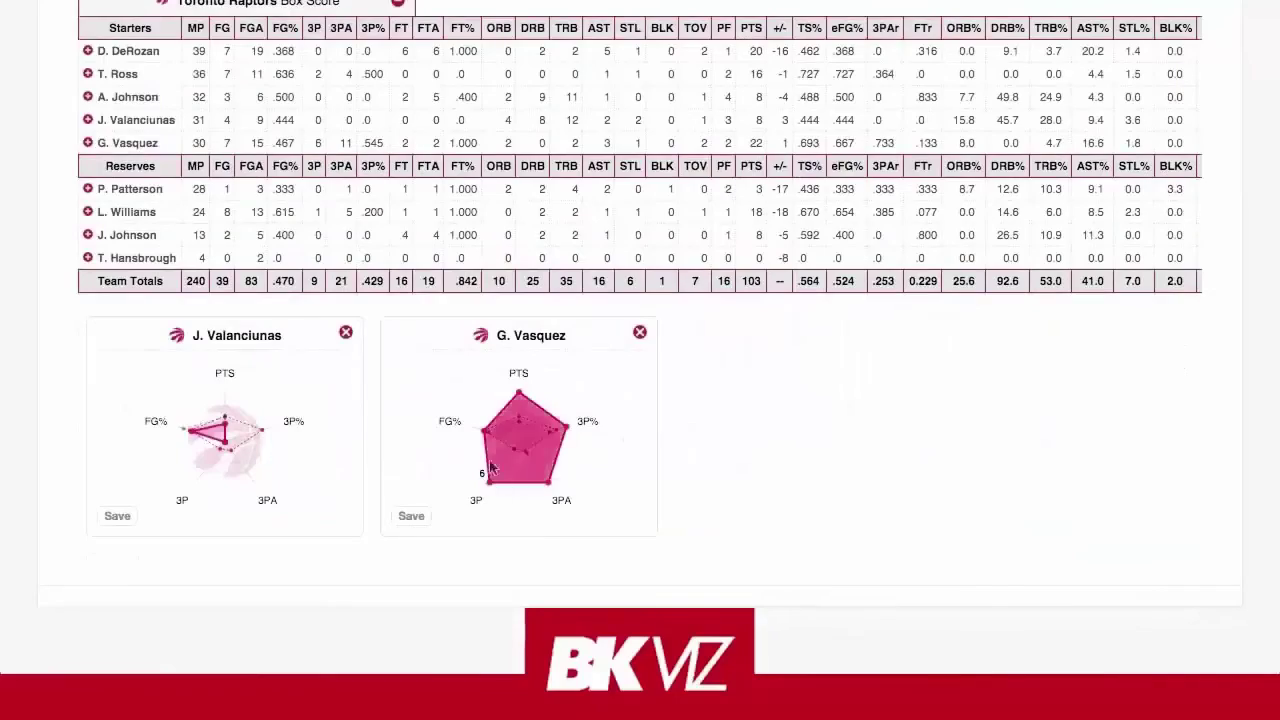
scroll(460, 400, "up", 20)
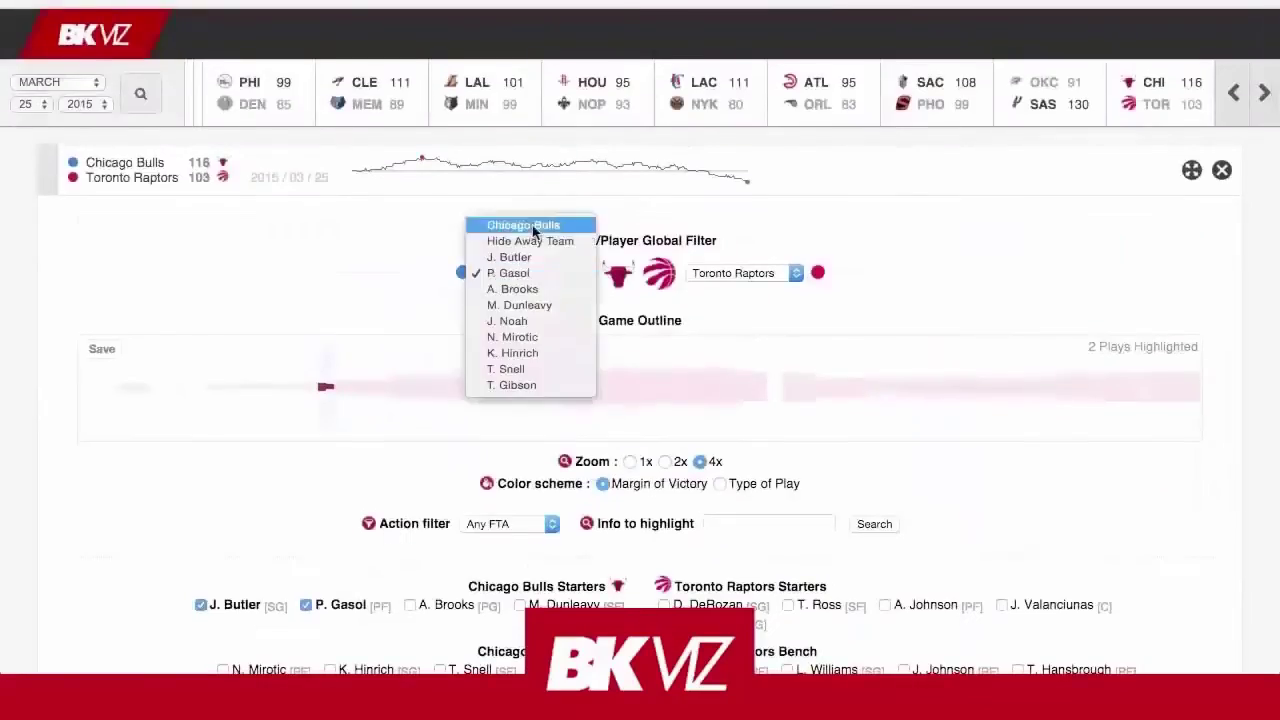
Set the shooting chart representation to Heat Map for All Shots
scroll(806, 340, "down", 15)
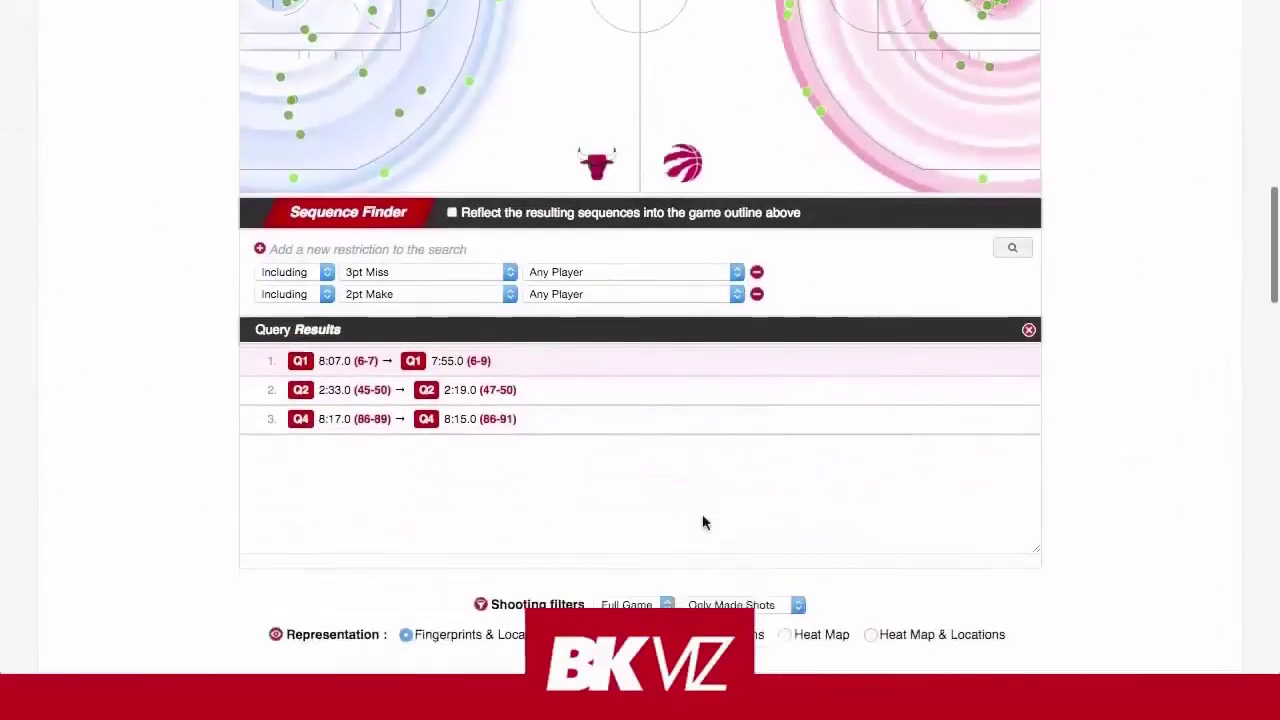
scroll(890, 540, "up", 8)
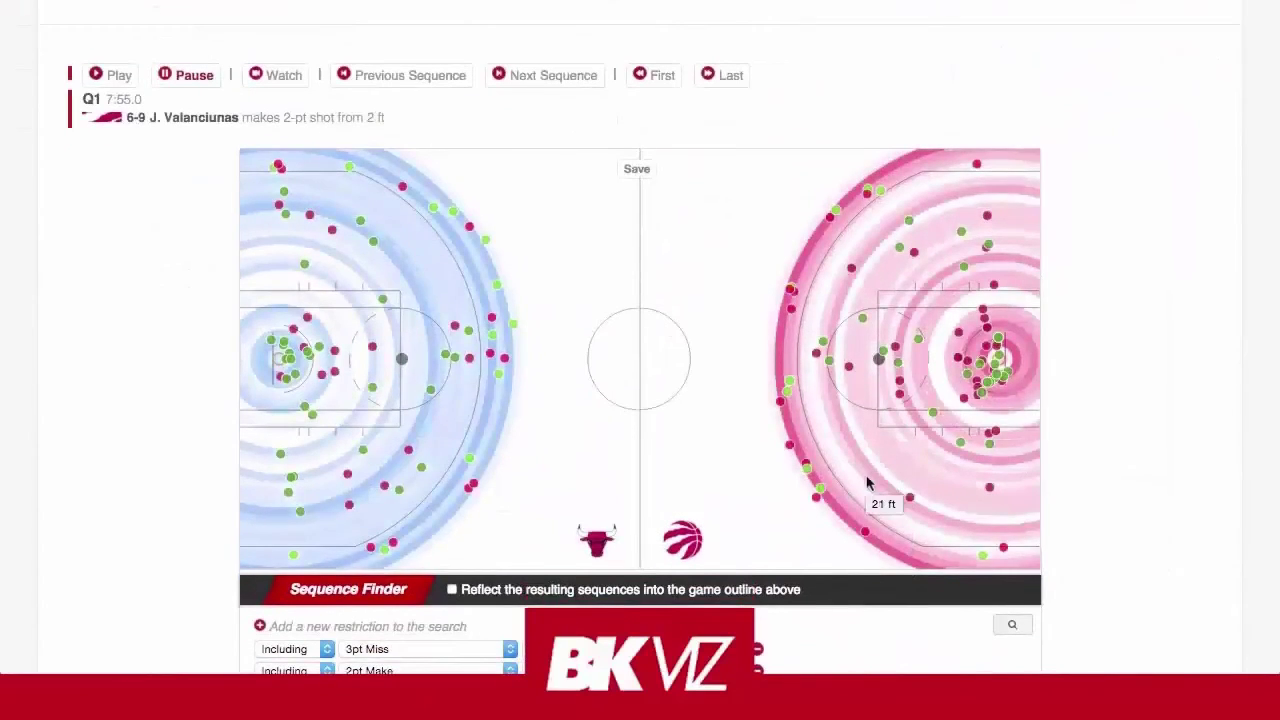
scroll(681, 377, "down", 5)
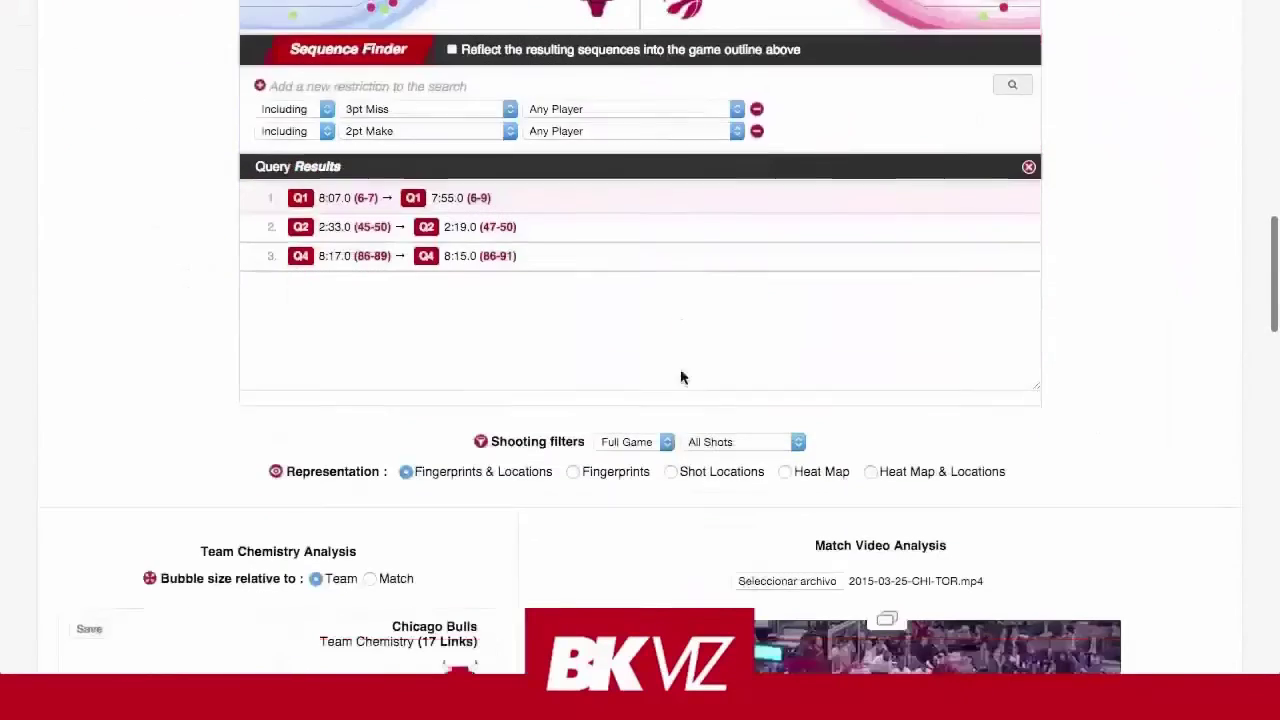
left_click(785, 471)
scroll(783, 471, "up", 5)
scroll(975, 340, "down", 10)
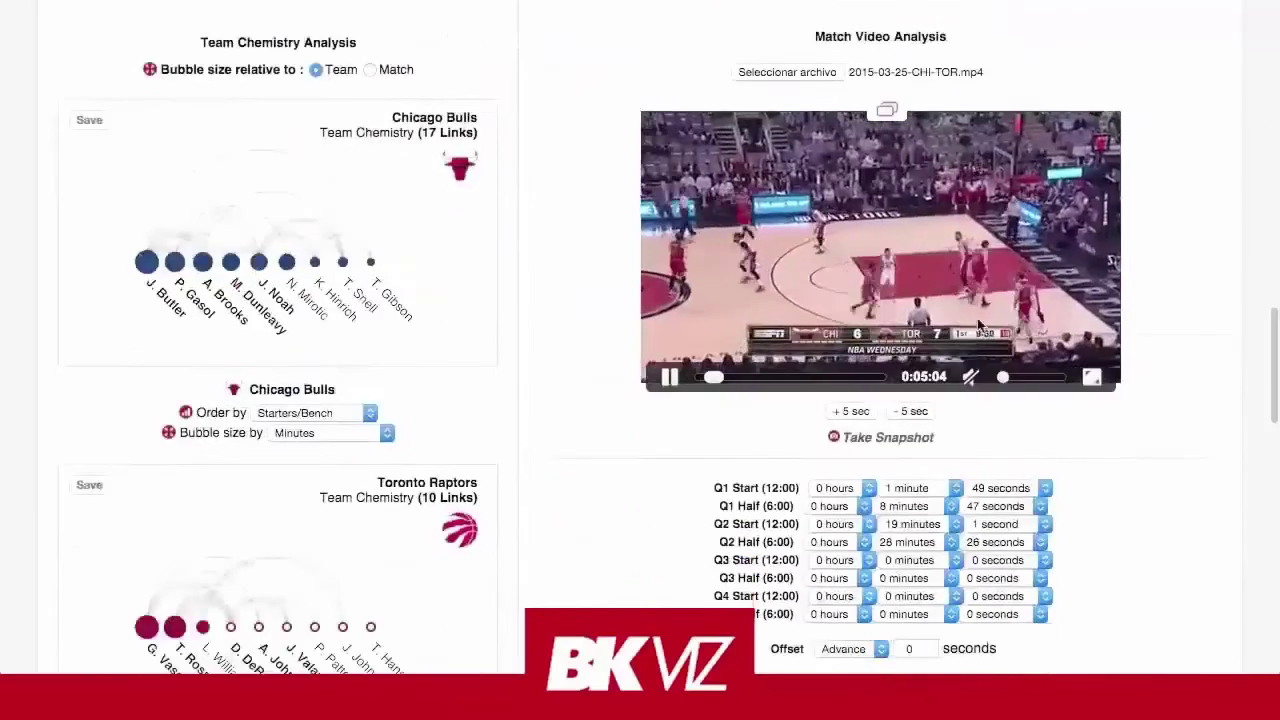
scroll(650, 400, "down", 3)
scroll(605, 495, "up", 1)
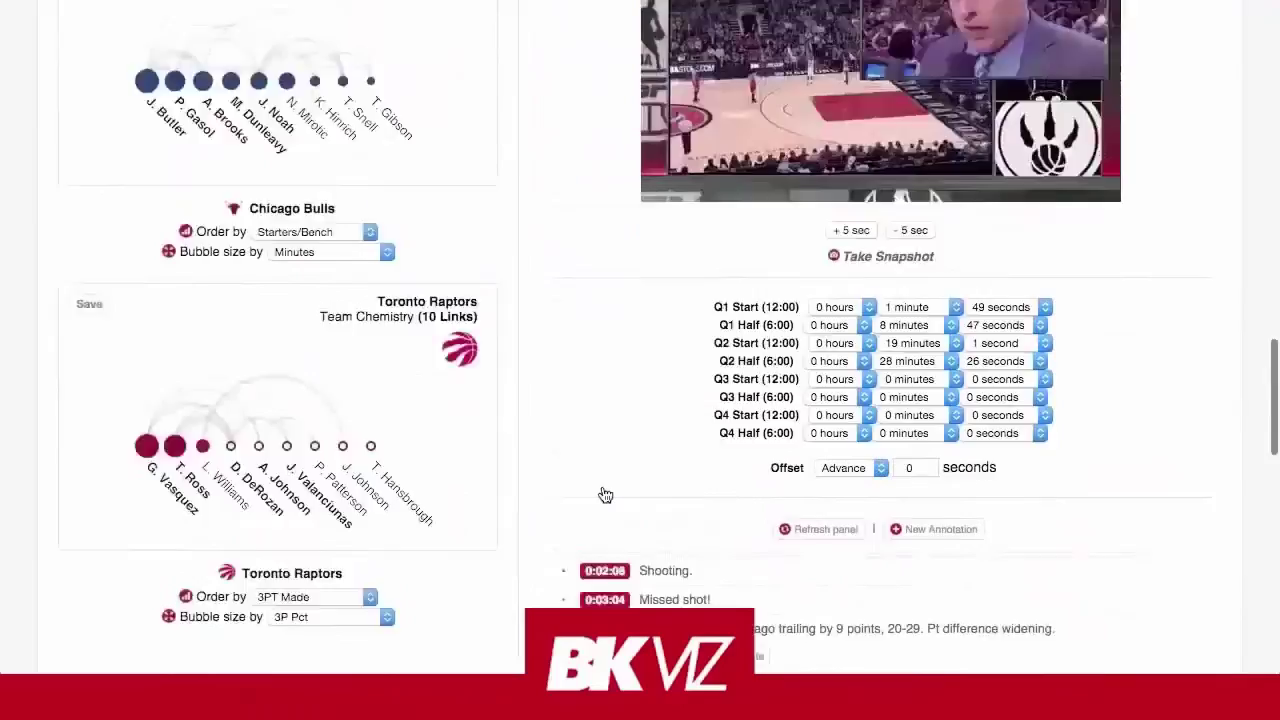